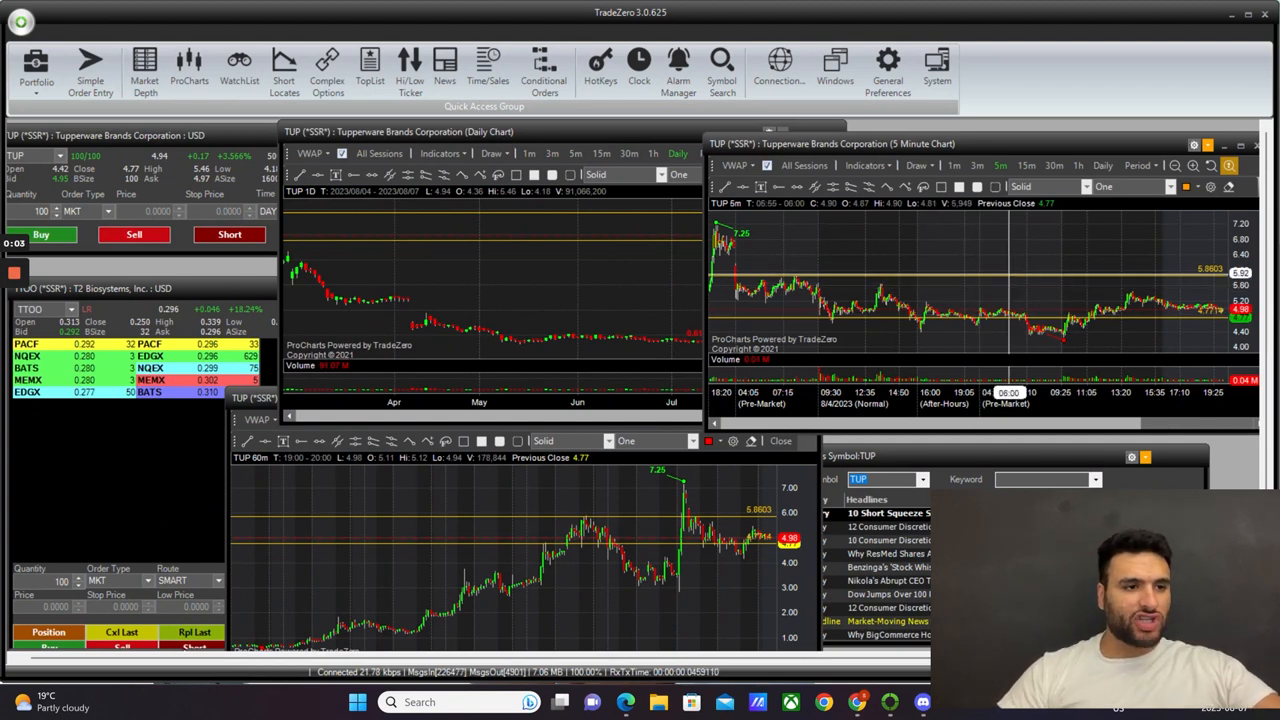
Step: Expand the TUP 5-minute chart to fill the workspace, then bring Discord's market-wins channel forward
click(1243, 148)
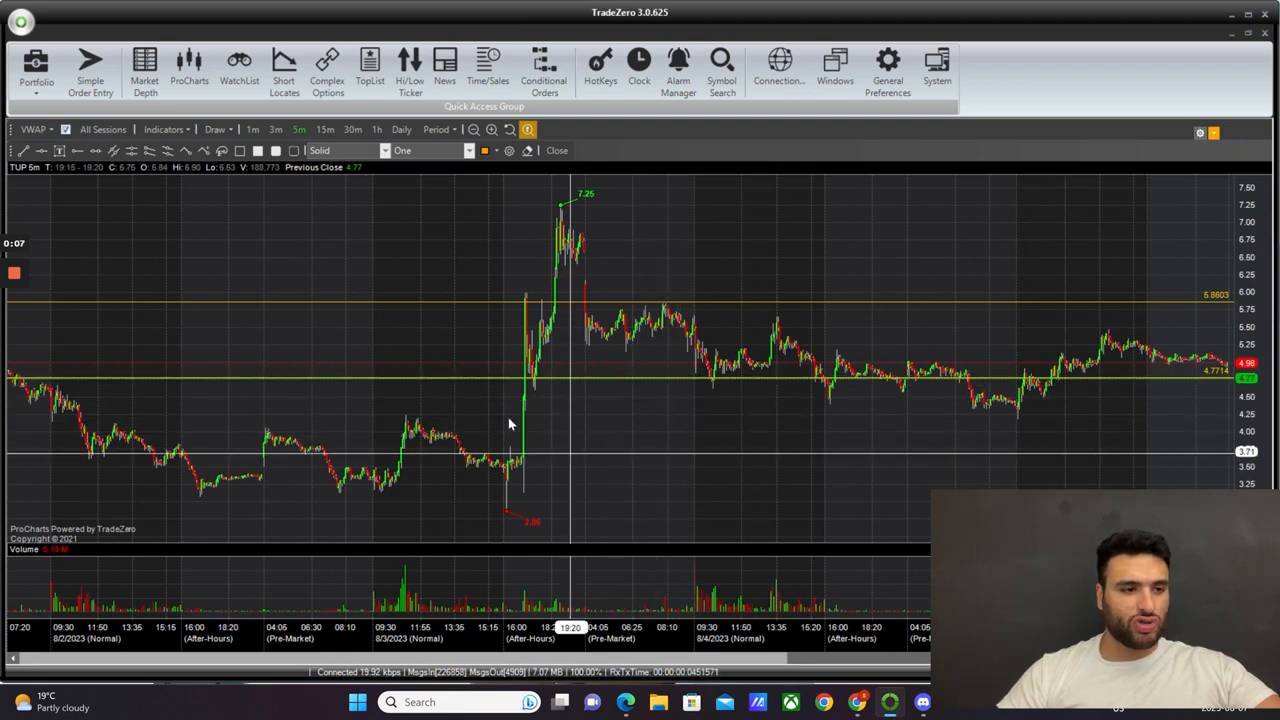
scroll(508, 417, down, 3)
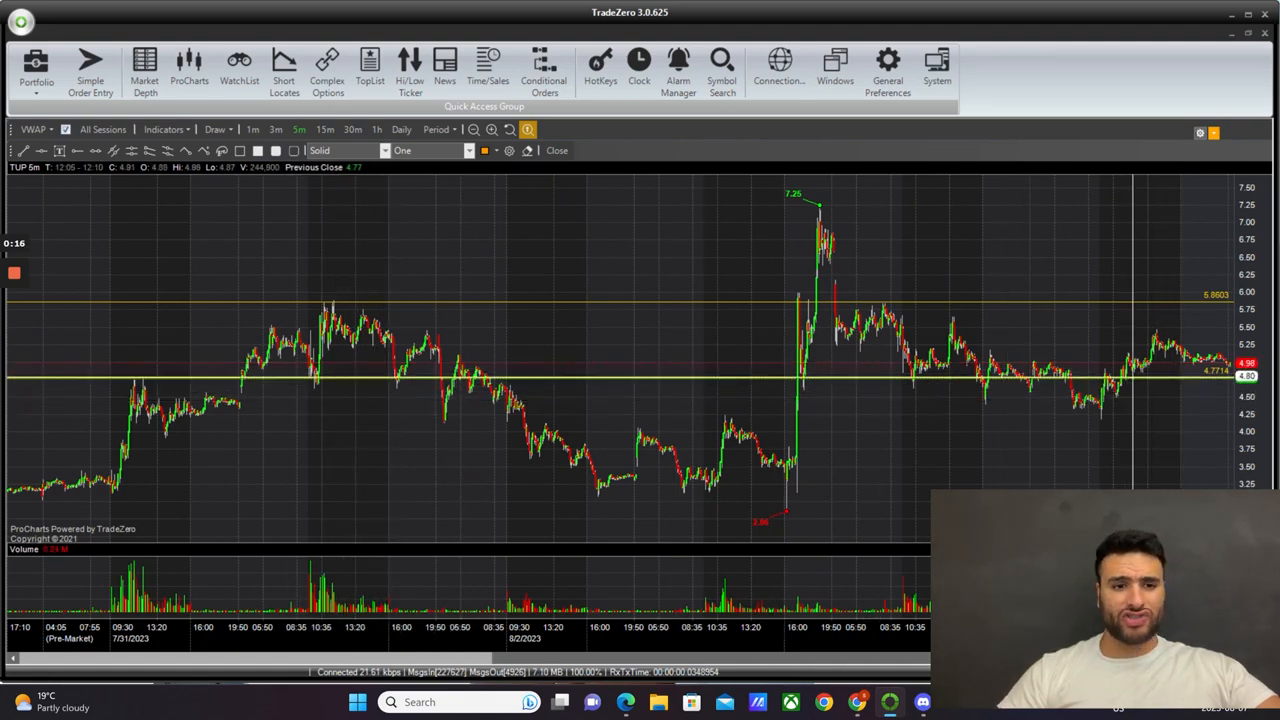
scroll(1155, 378, up, 5)
scroll(1165, 383, up, 3)
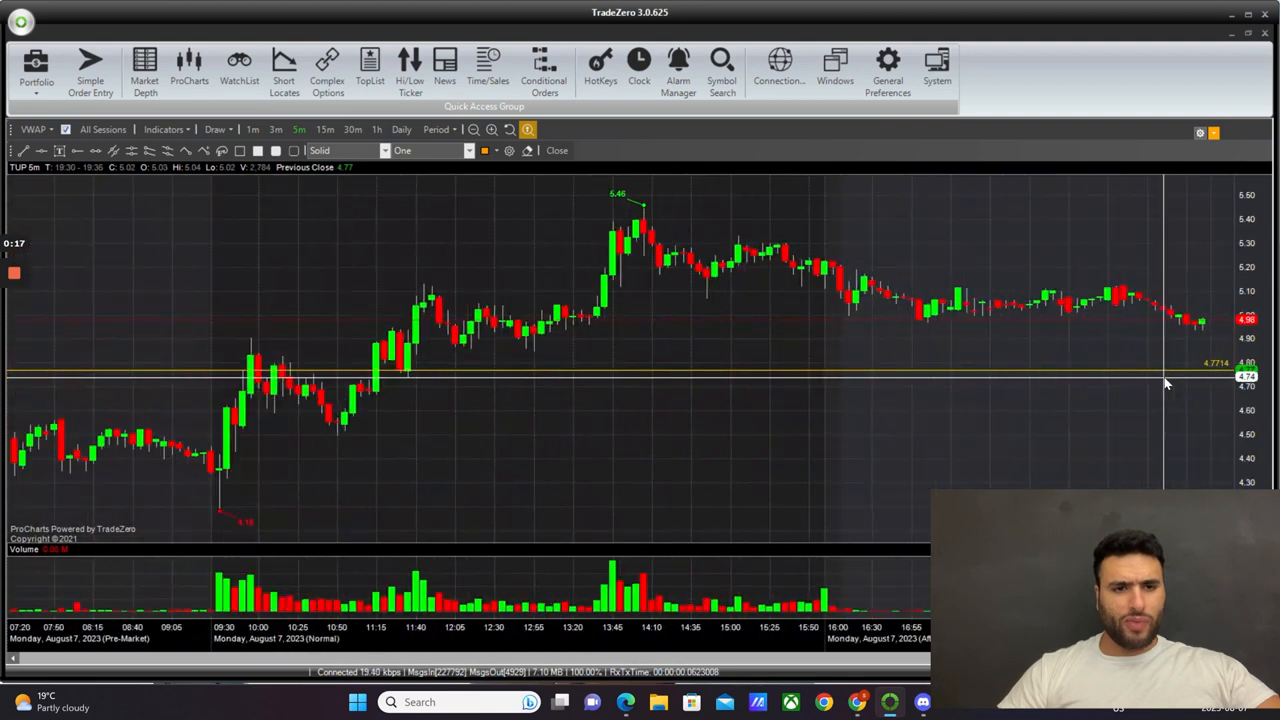
scroll(1165, 383, down, 3)
scroll(1160, 390, down, 3)
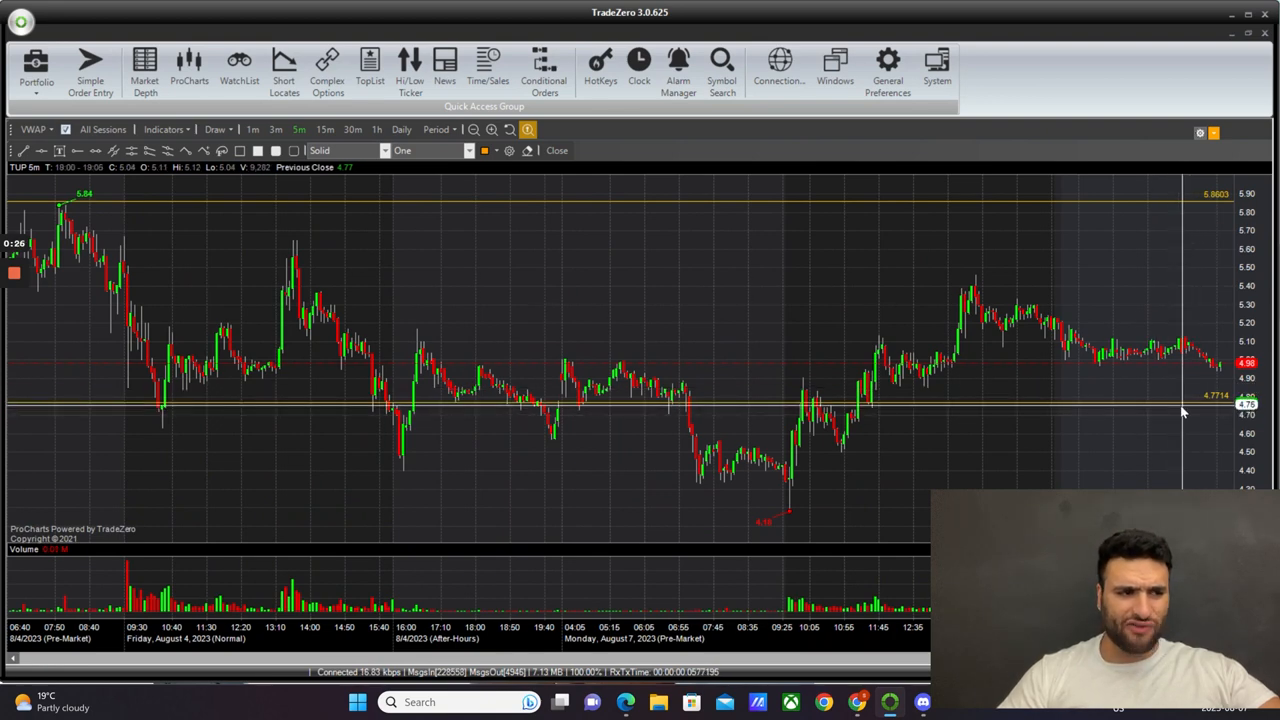
scroll(1183, 413, down, 3)
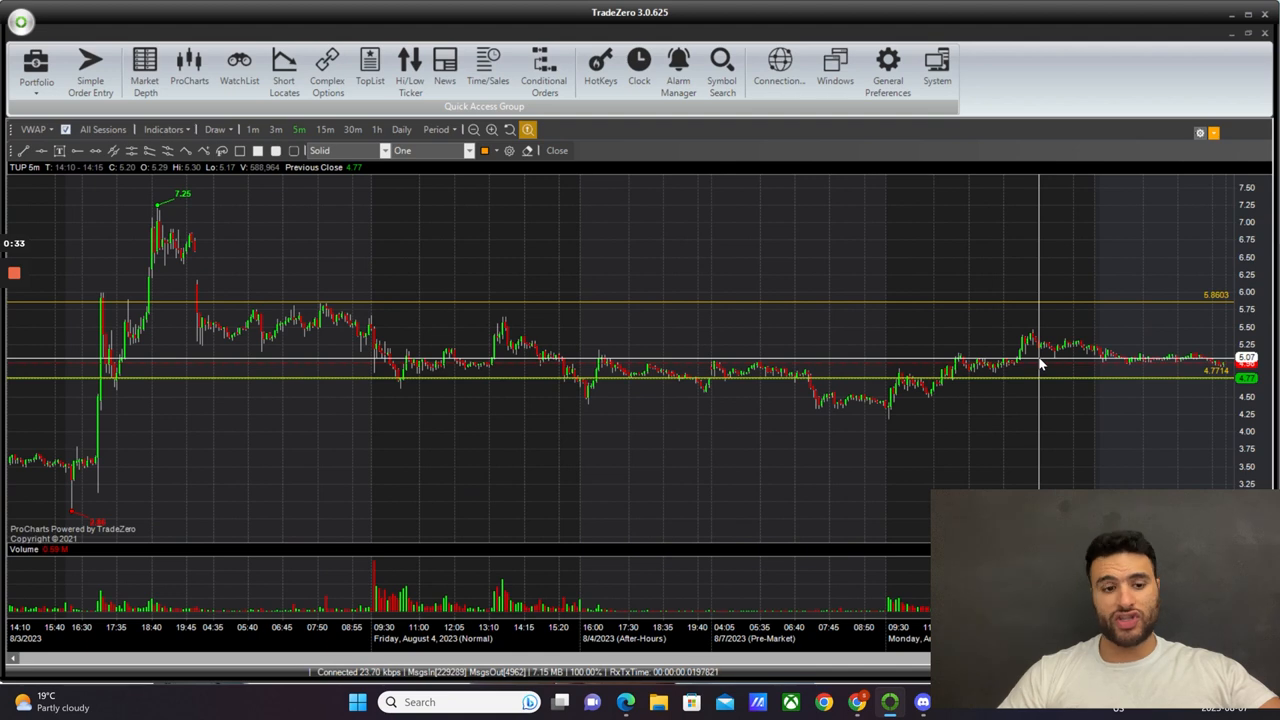
click(922, 702)
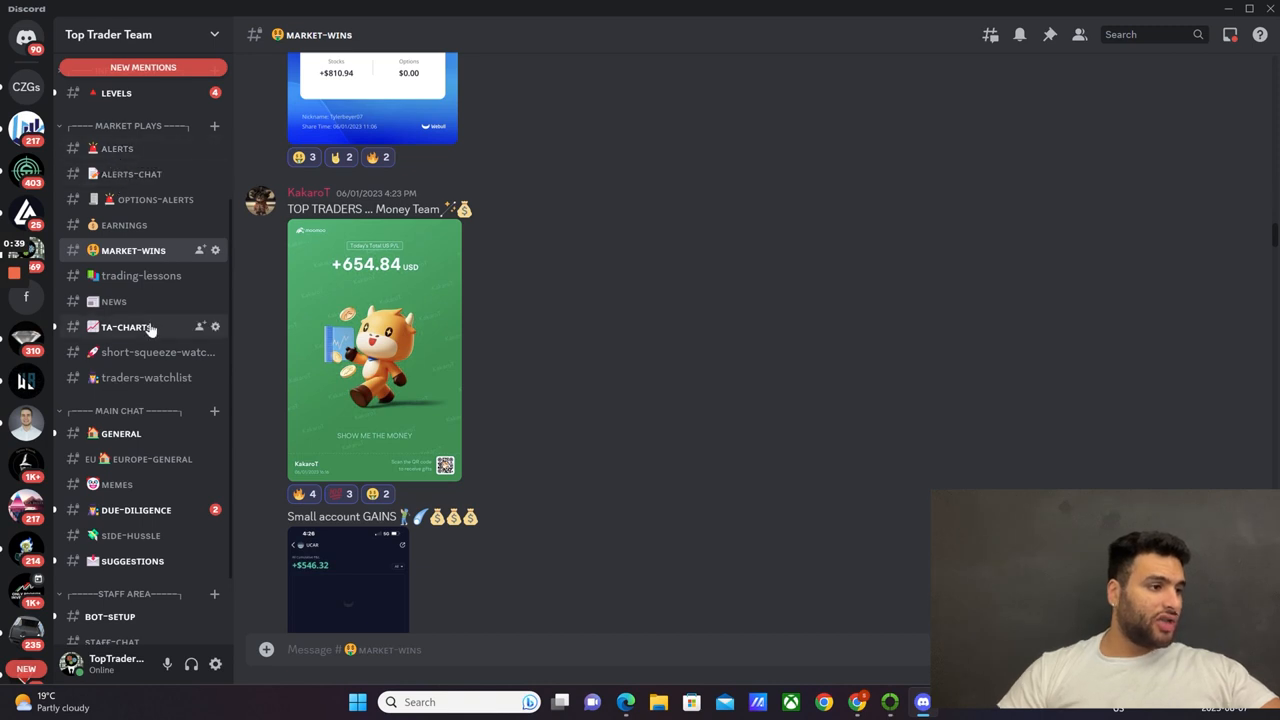
Step: Review the Discord direct message asking about buying more TUP, then return to the TUP chart
click(26, 40)
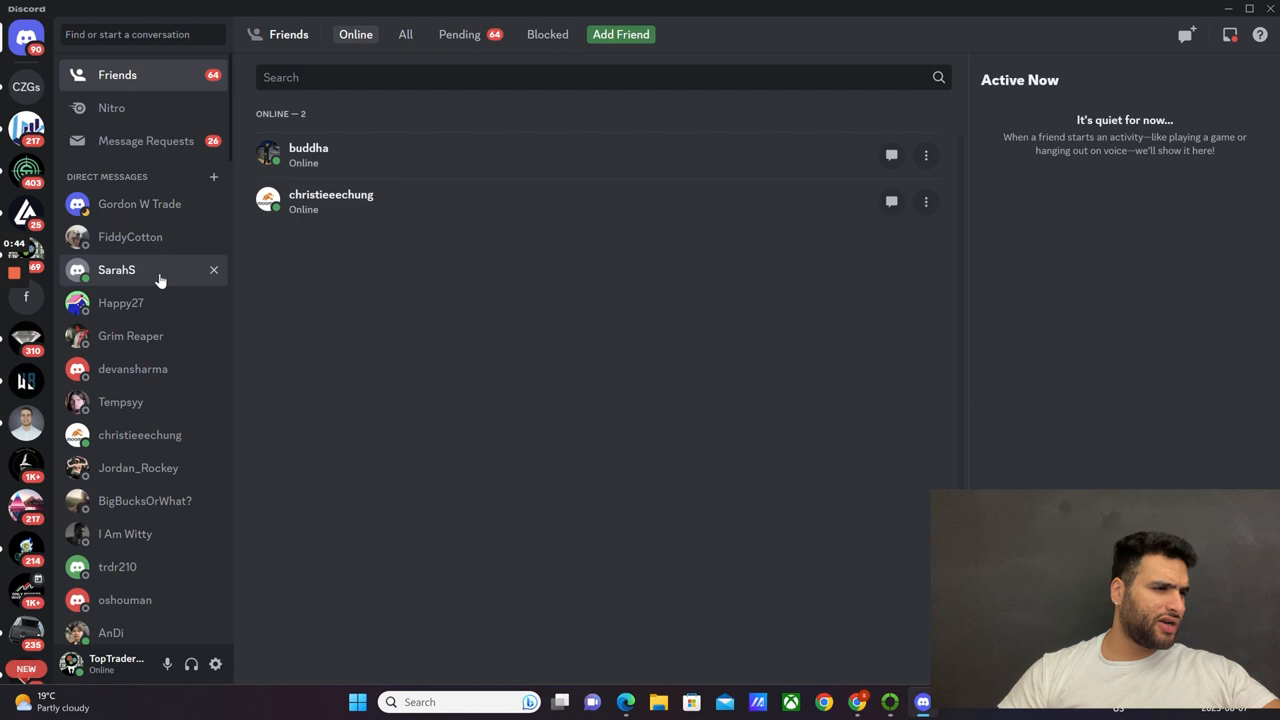
click(116, 270)
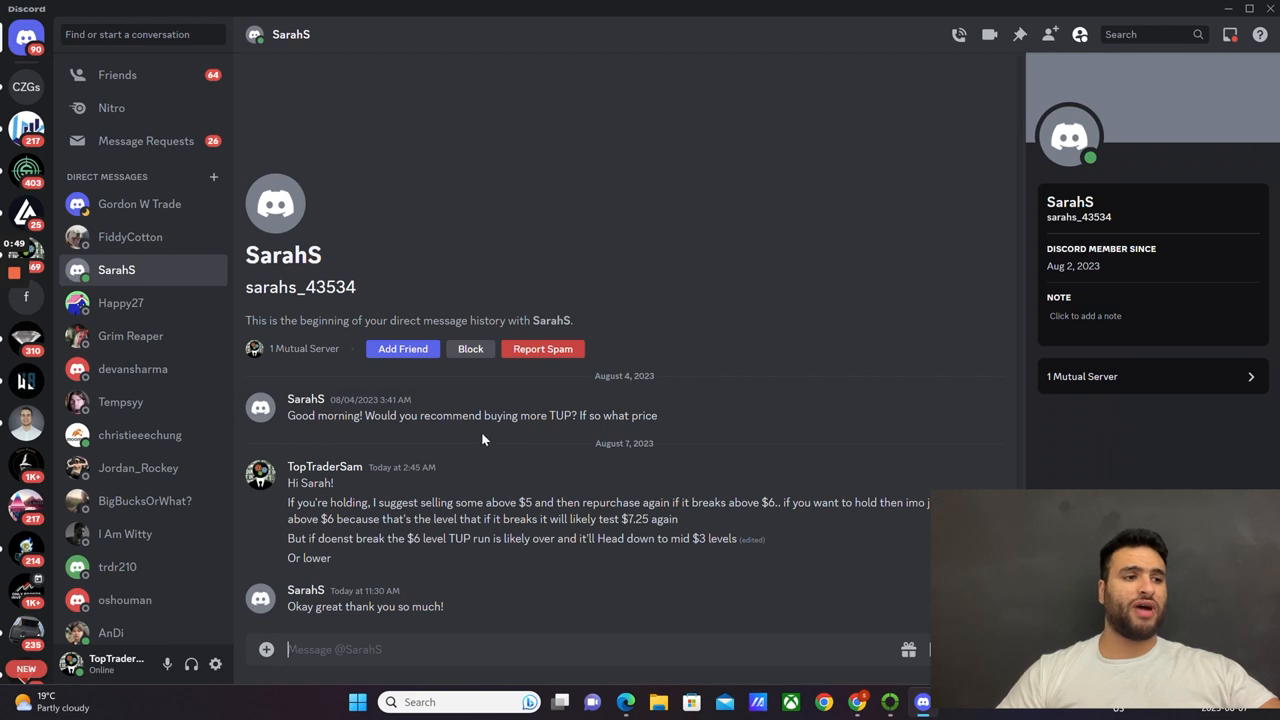
mouse_move(600, 540)
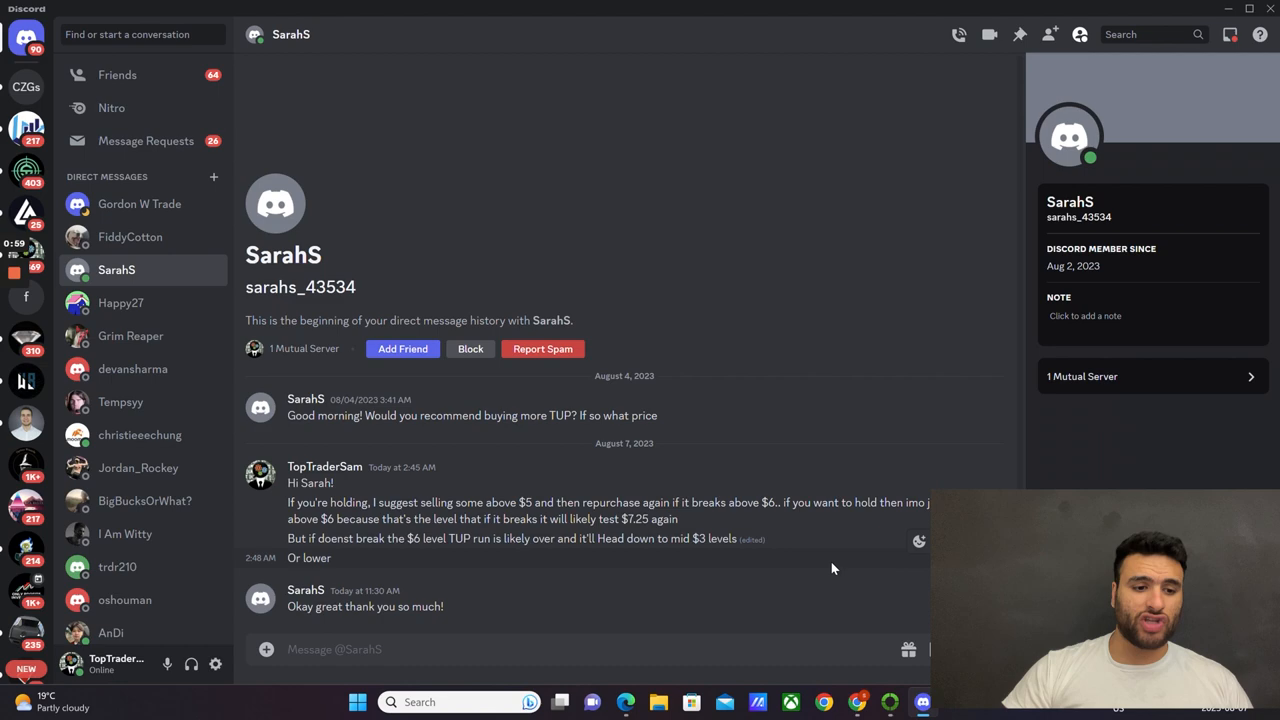
click(890, 702)
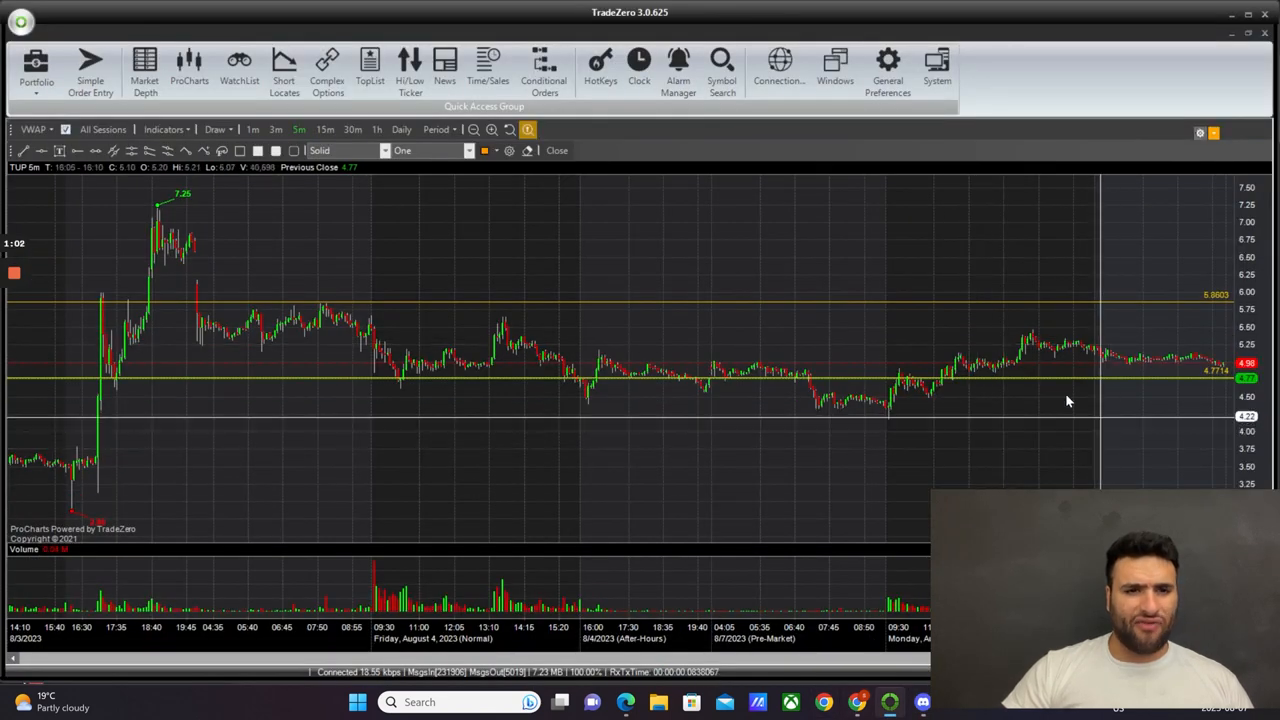
scroll(1065, 400, up, 2)
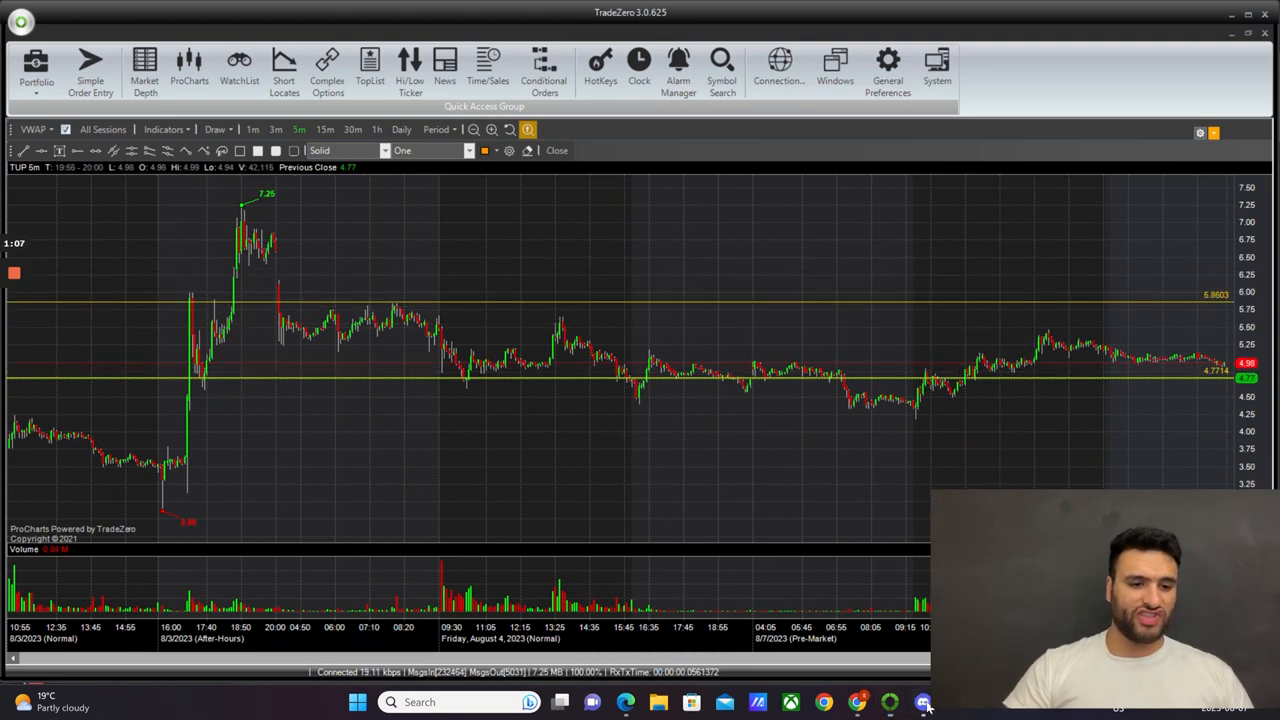
Step: Glance at the Motley Fool Tupperware article in Chrome, the TUP chart, then the Discord TUP conversation
click(857, 702)
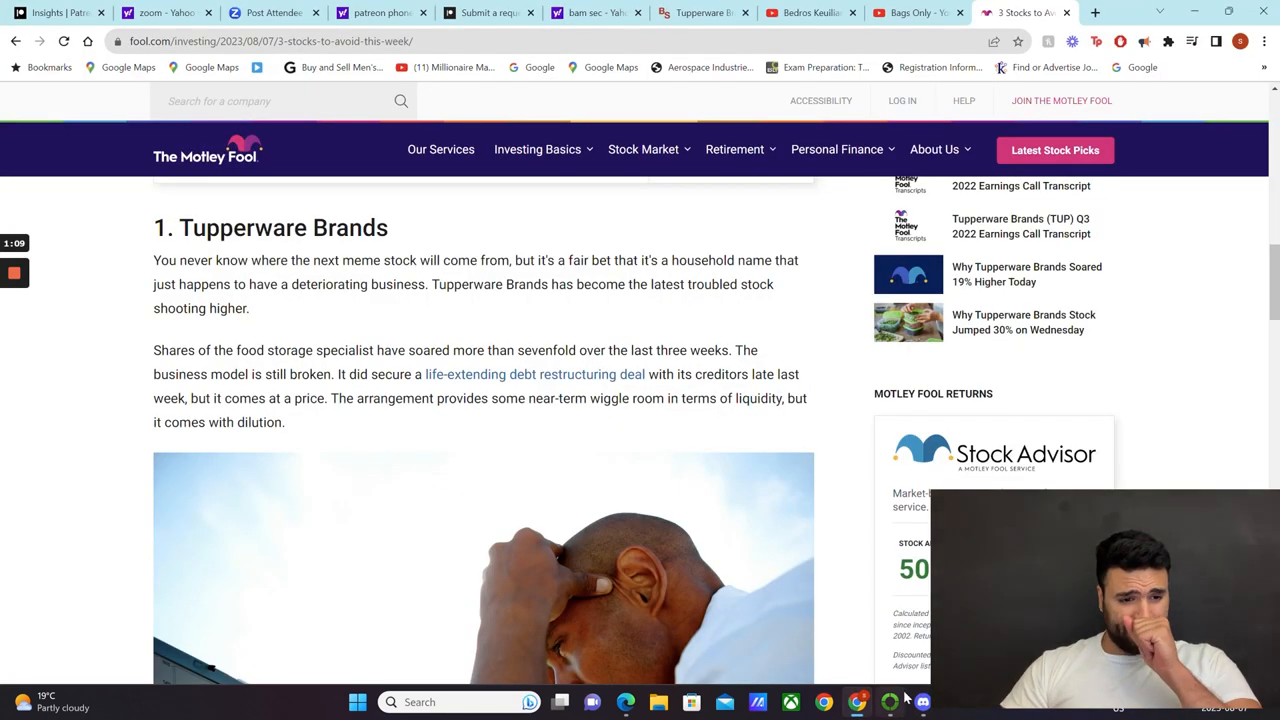
click(890, 702)
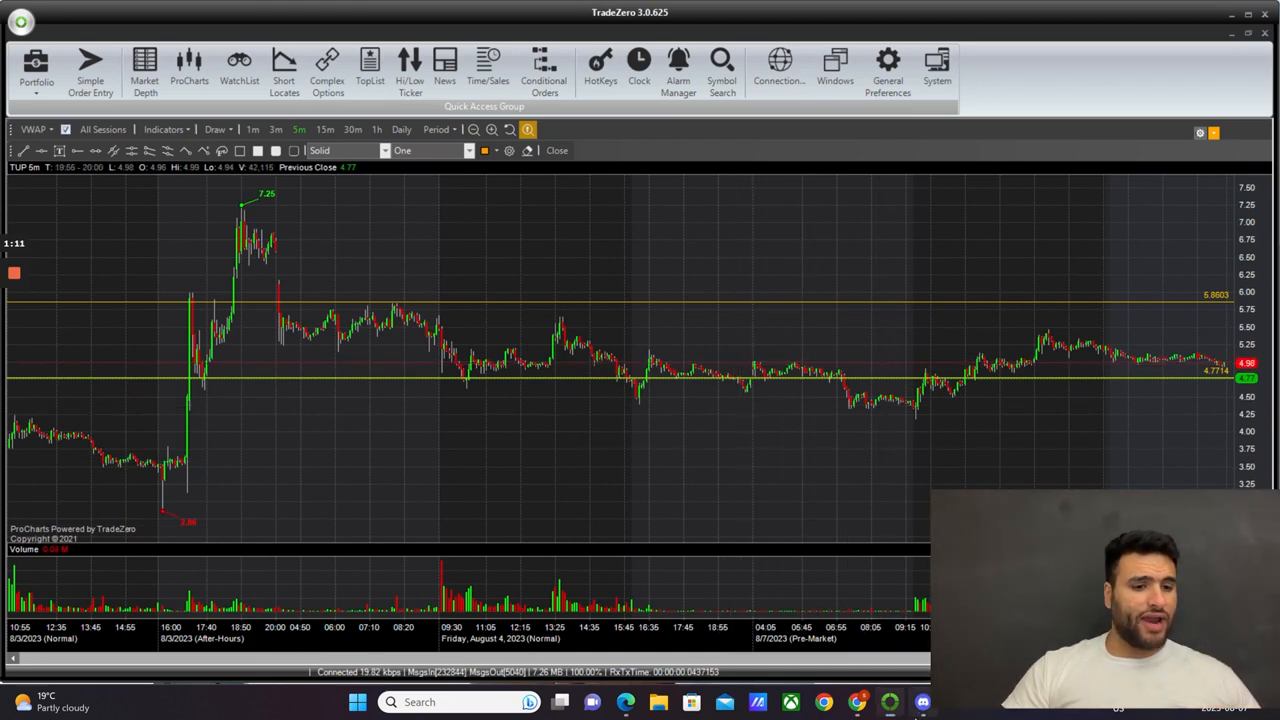
click(922, 702)
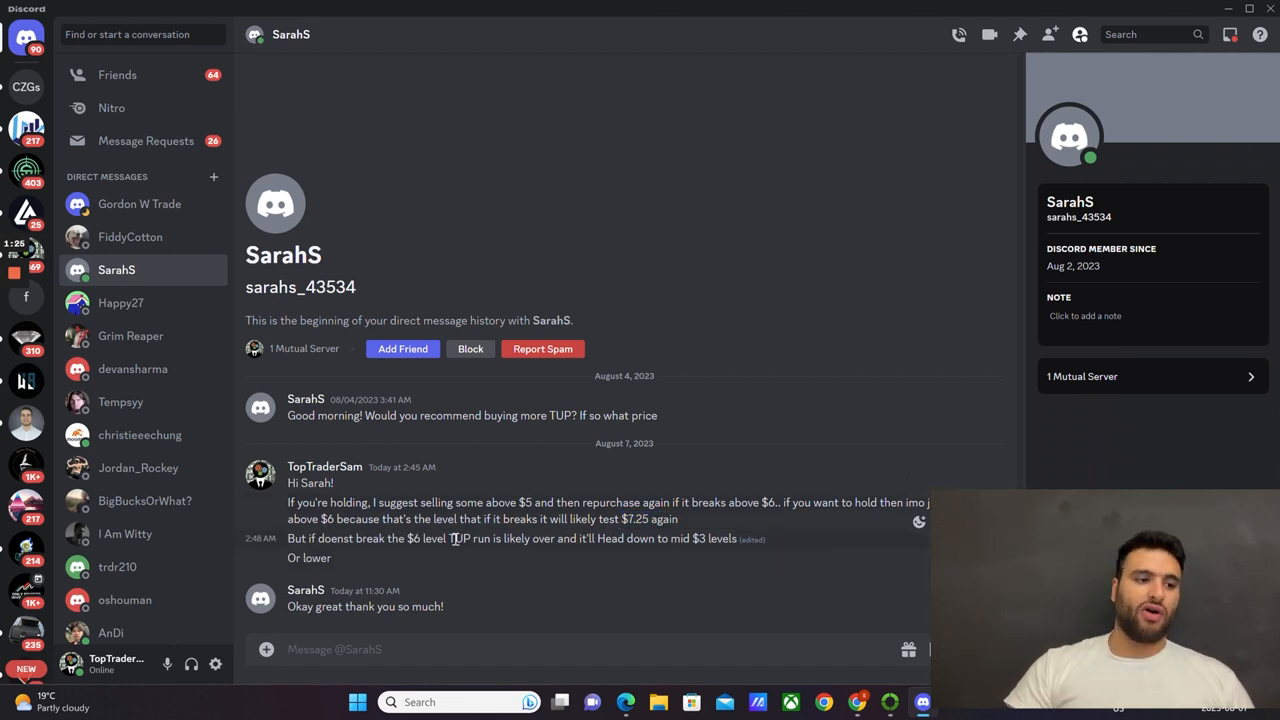
Step: Highlight the reply warning the TUP run is over without a $6 break, then return to the TUP chart
drag(449, 539, 670, 530)
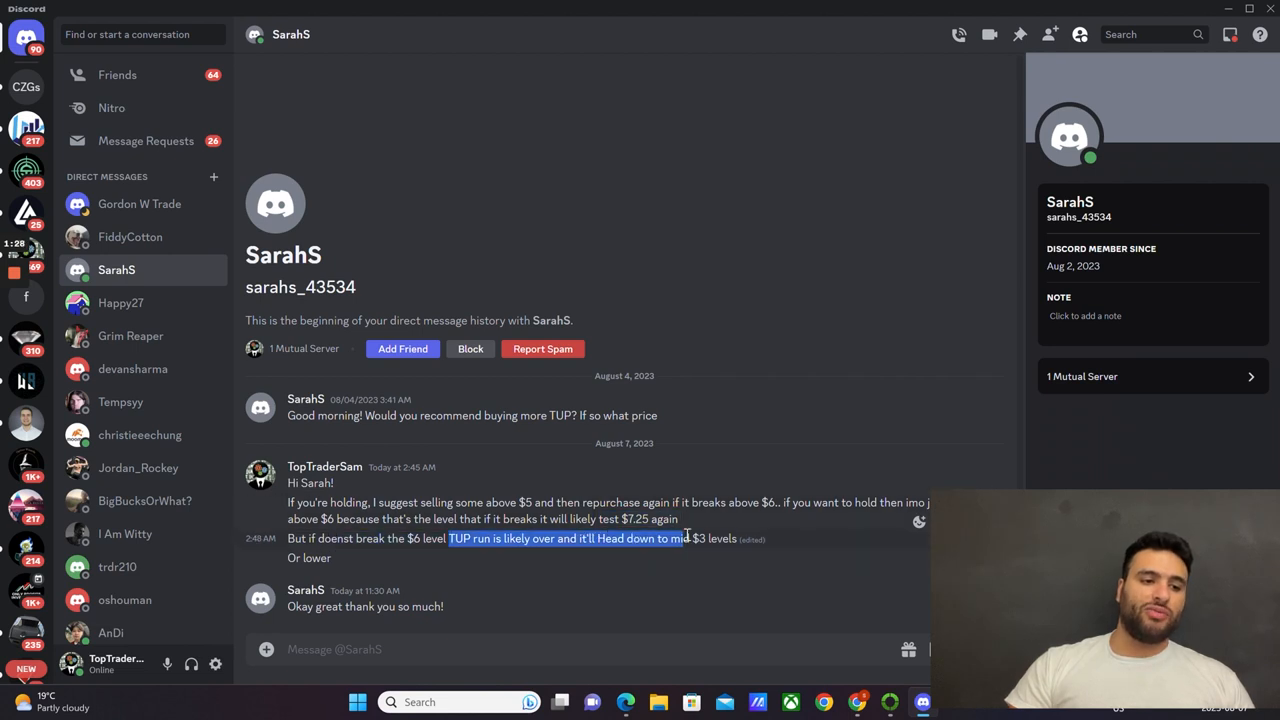
click(622, 541)
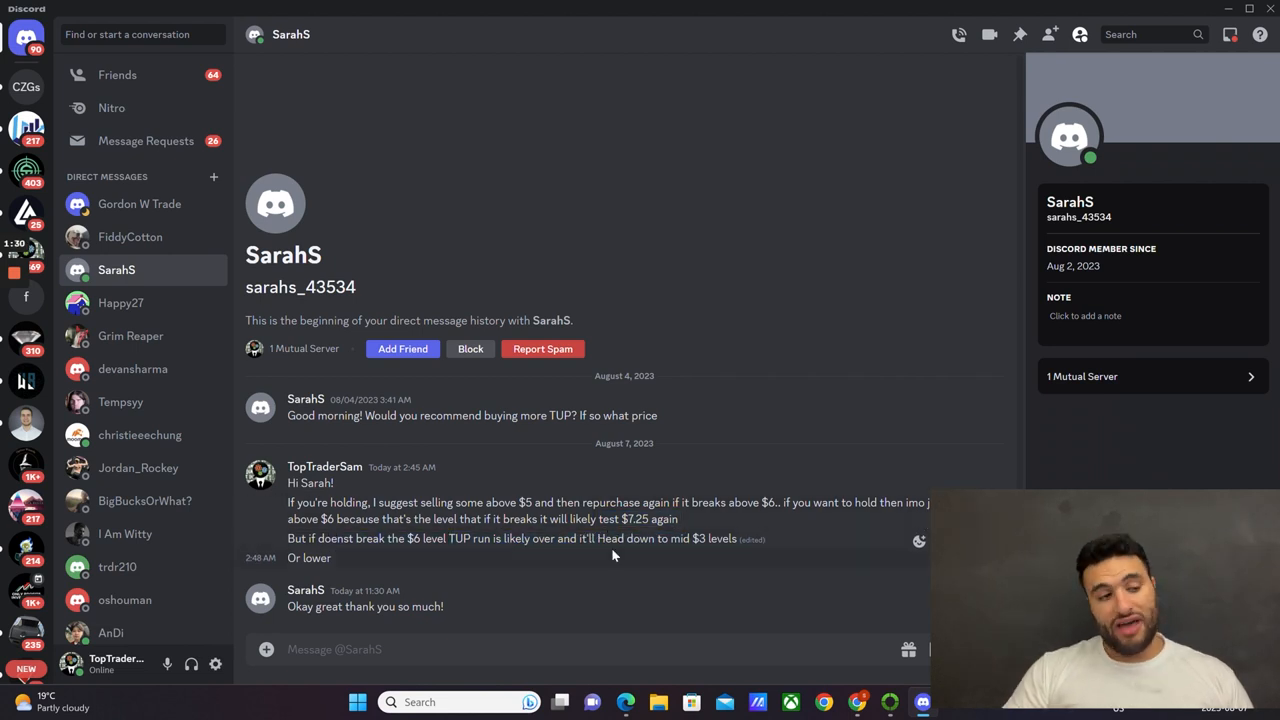
triple_click(611, 541)
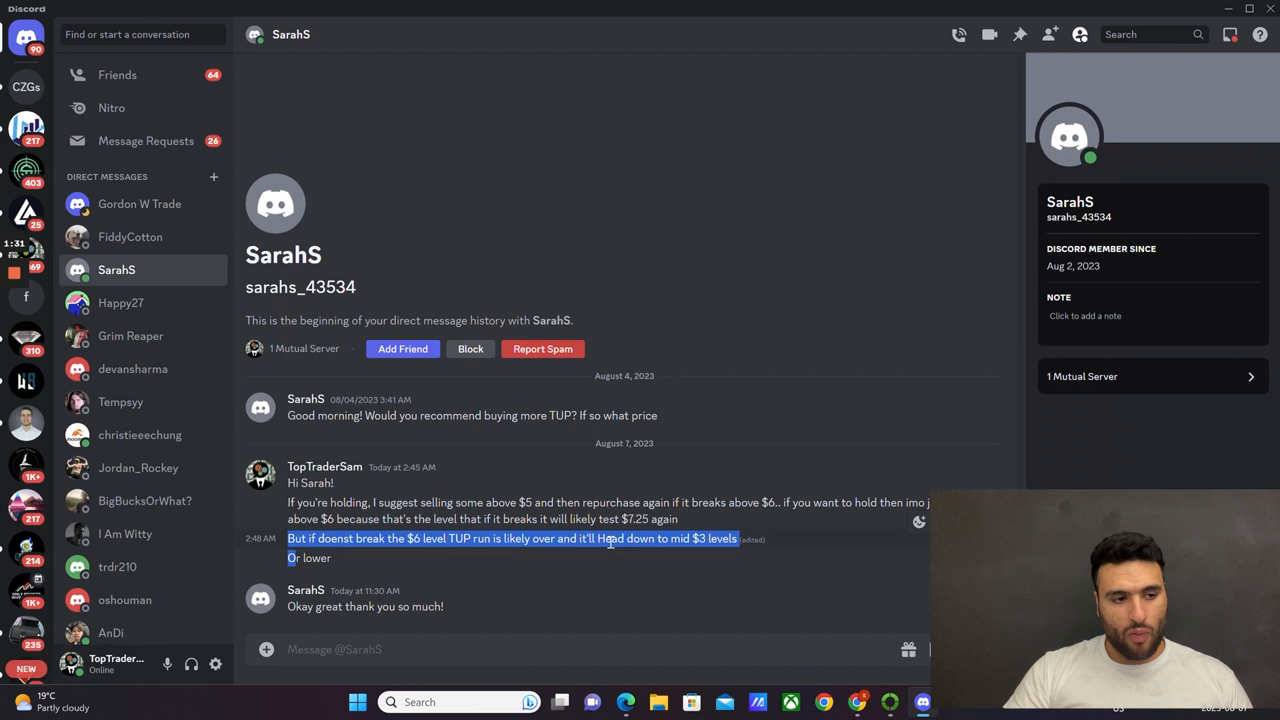
click(889, 701)
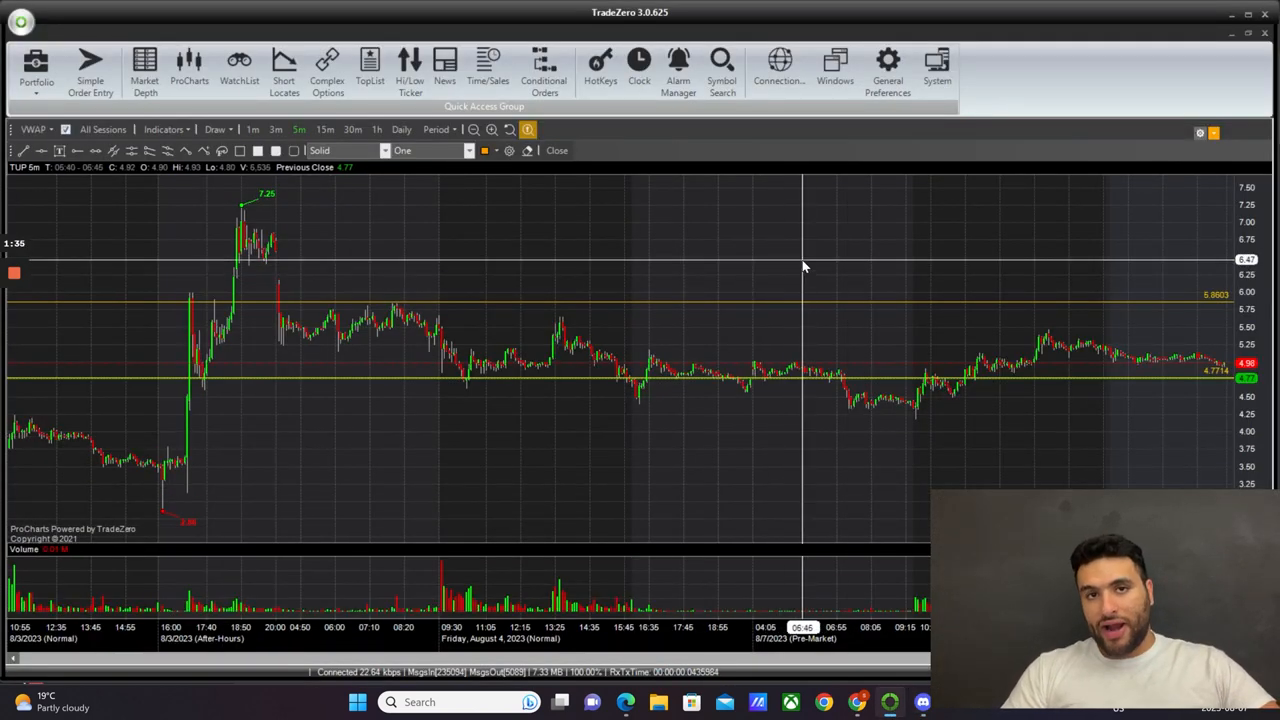
scroll(805, 280, down, 2)
scroll(805, 280, up, 1)
scroll(805, 280, up, 1)
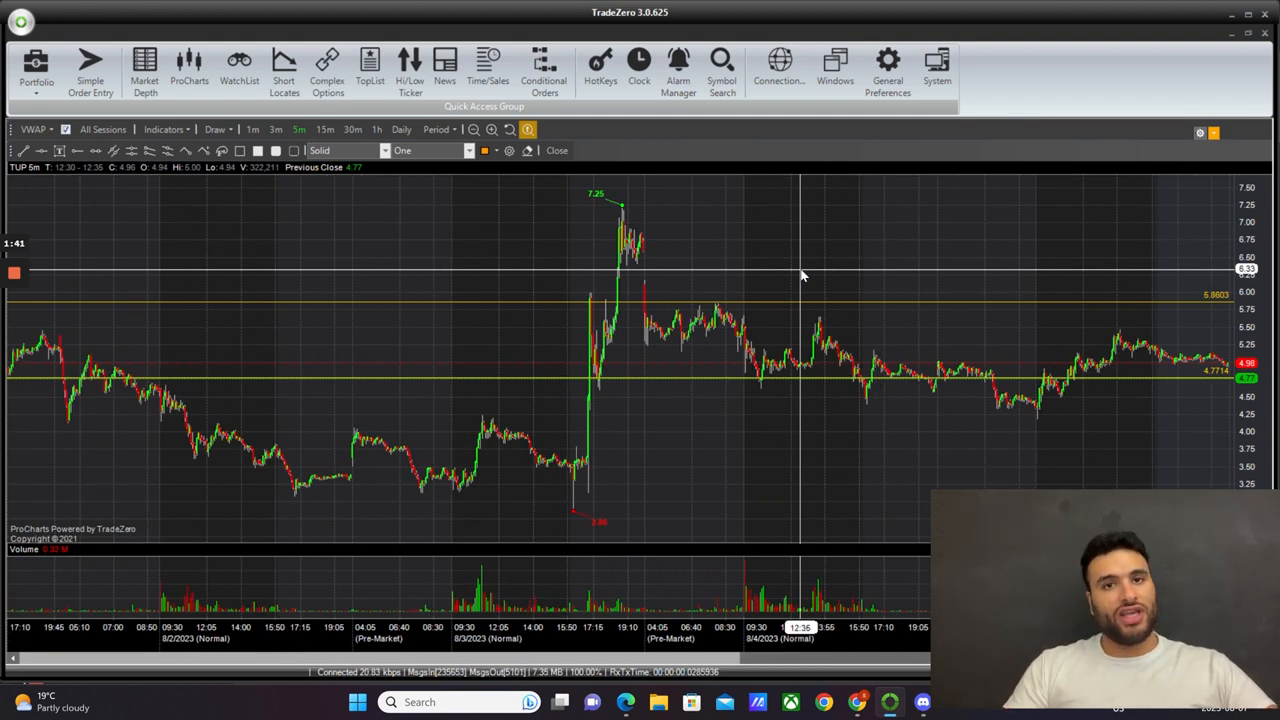
scroll(800, 278, up, 1)
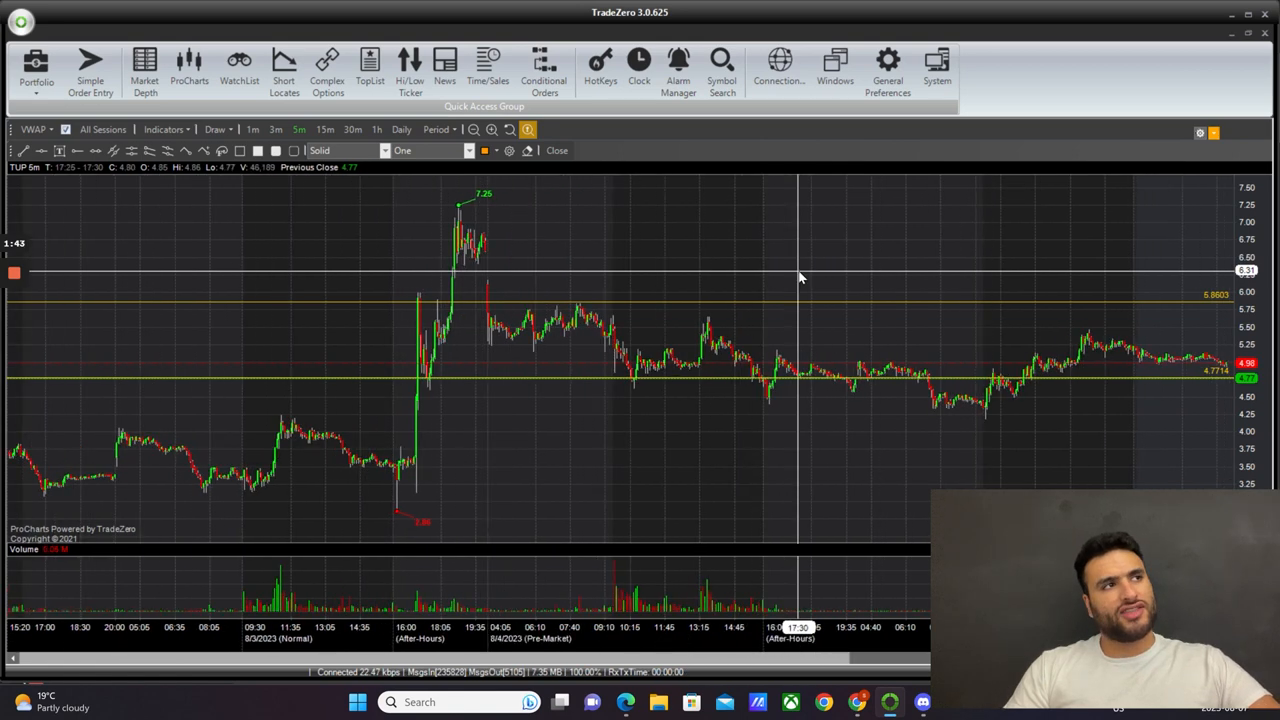
scroll(800, 278, up, 1)
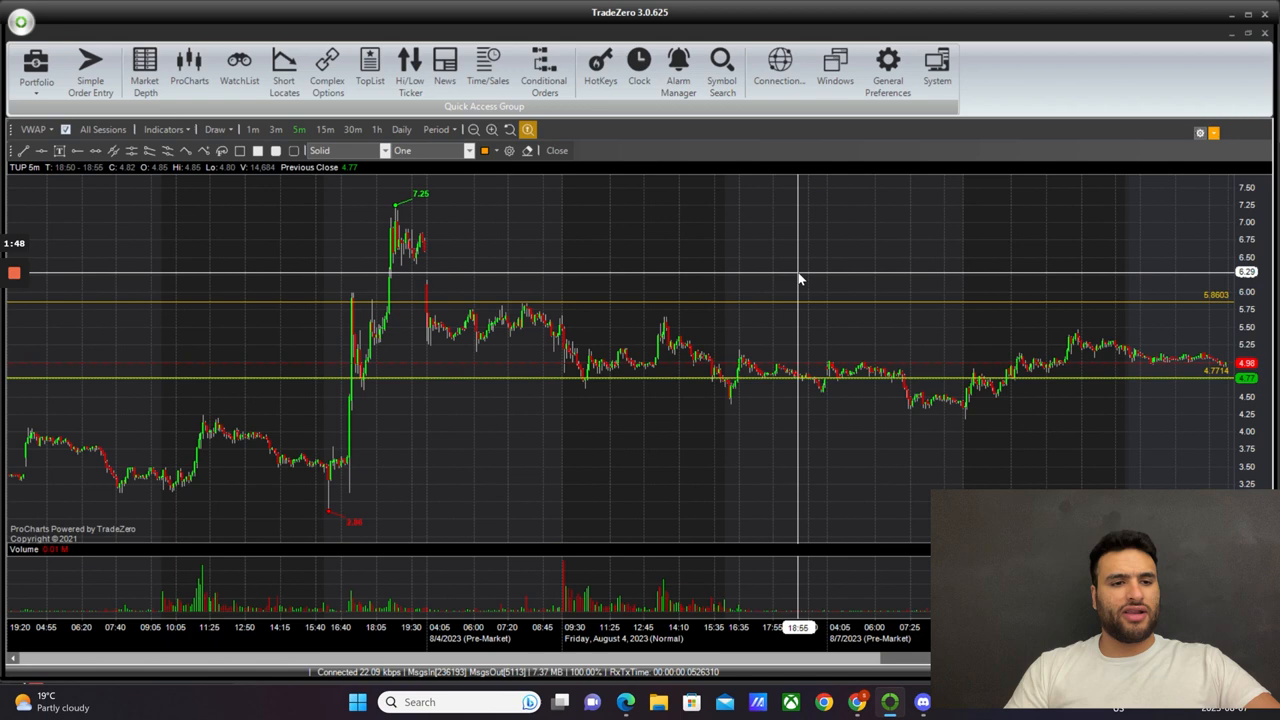
scroll(800, 278, down, 1)
scroll(800, 278, down, 1)
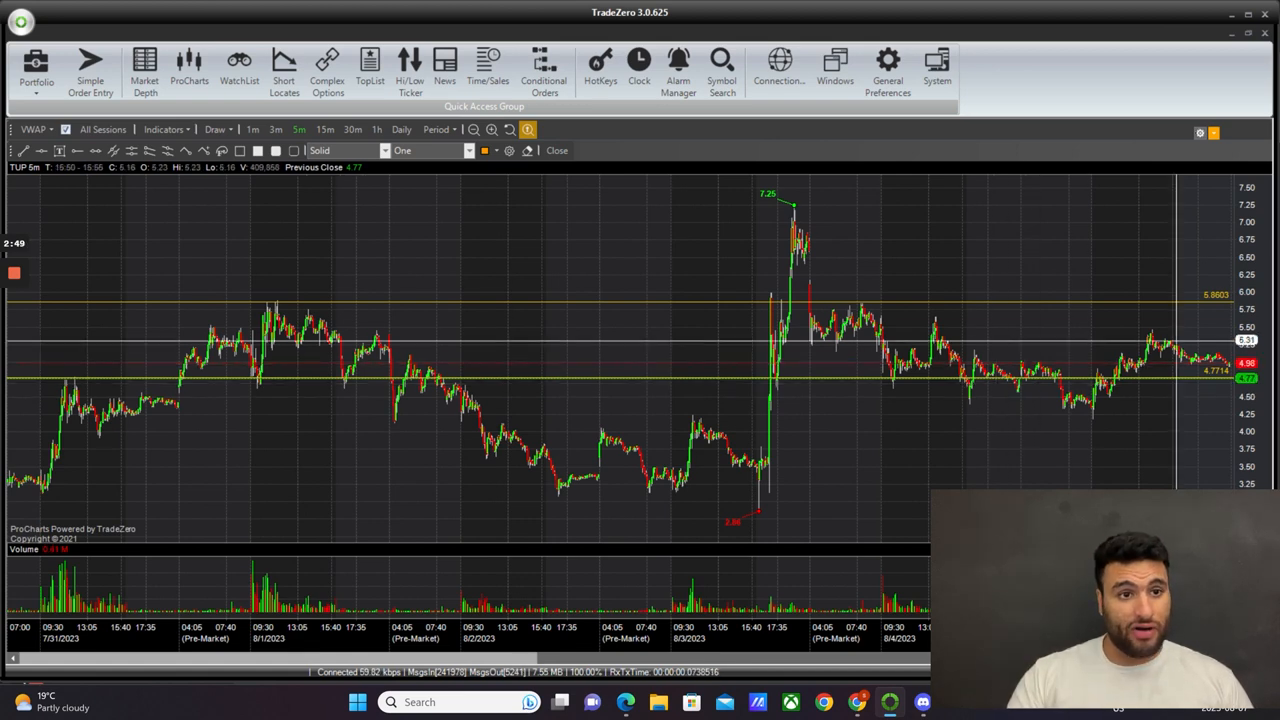
Step: Restore the TUP chart to the multi-window layout to view the August 3–7 span
click(1248, 35)
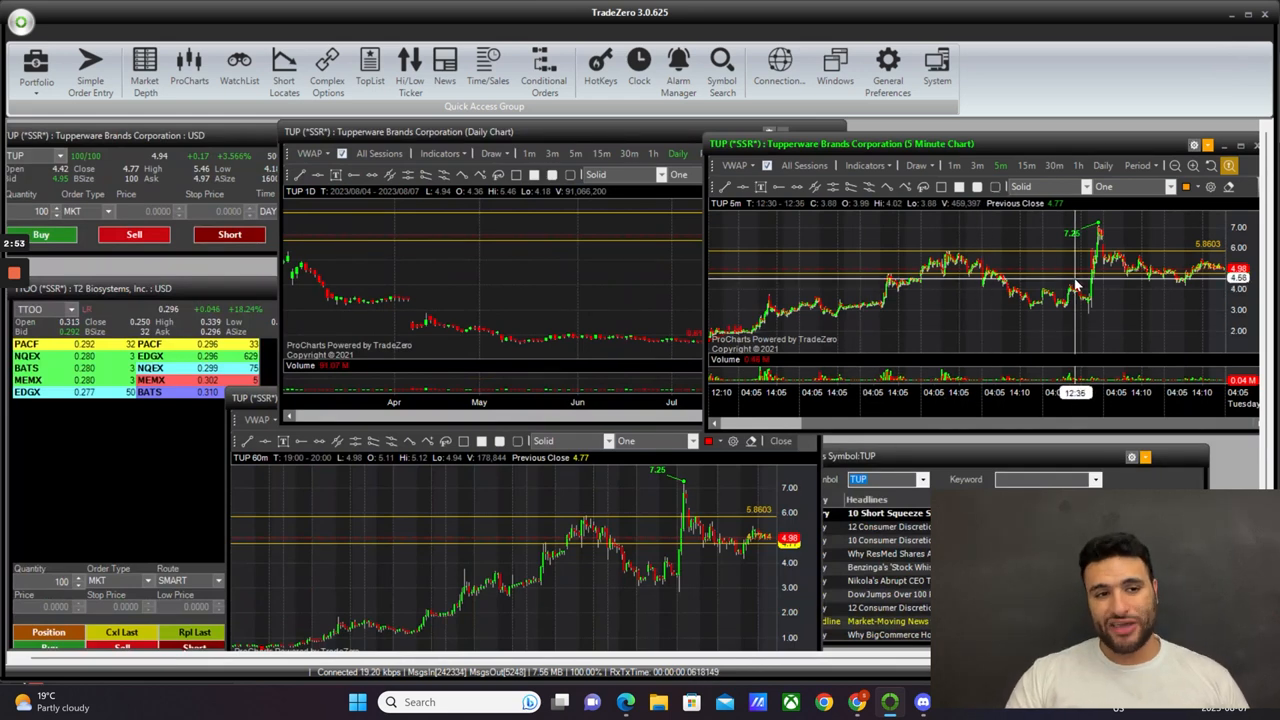
scroll(1075, 290, down, 3)
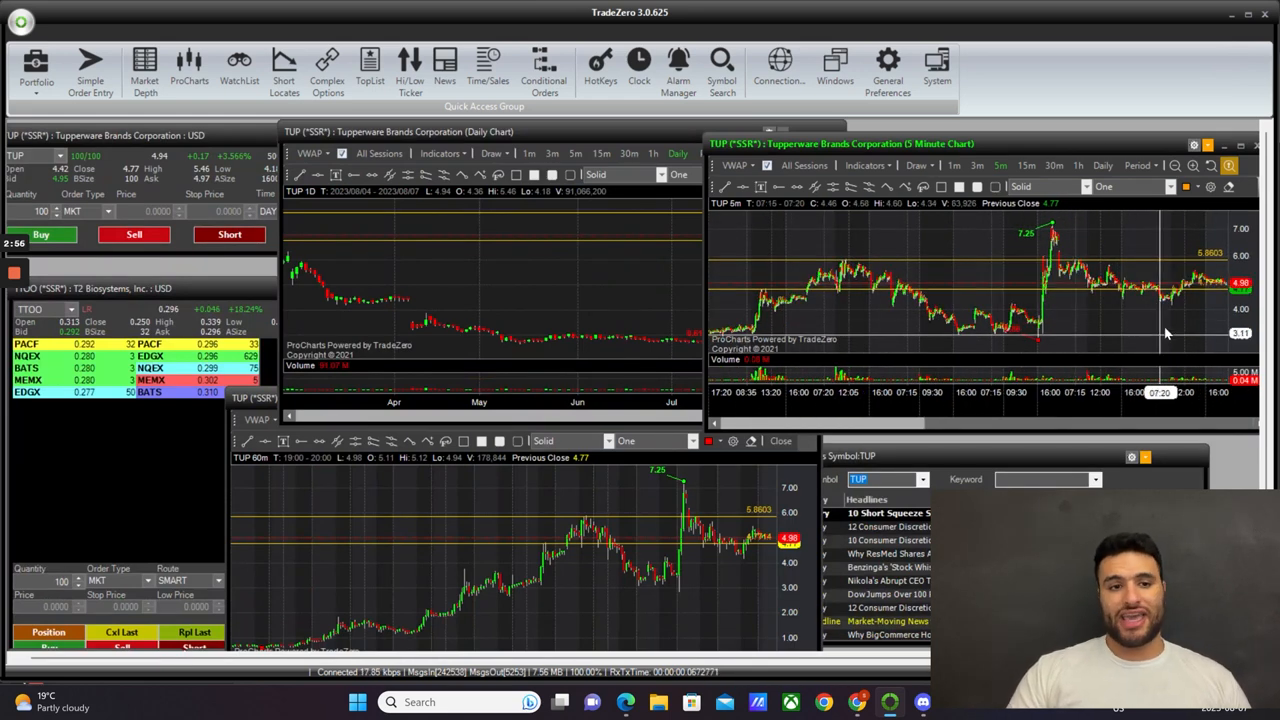
scroll(1075, 290, down, 2)
scroll(948, 305, down, 2)
scroll(948, 305, down, 2)
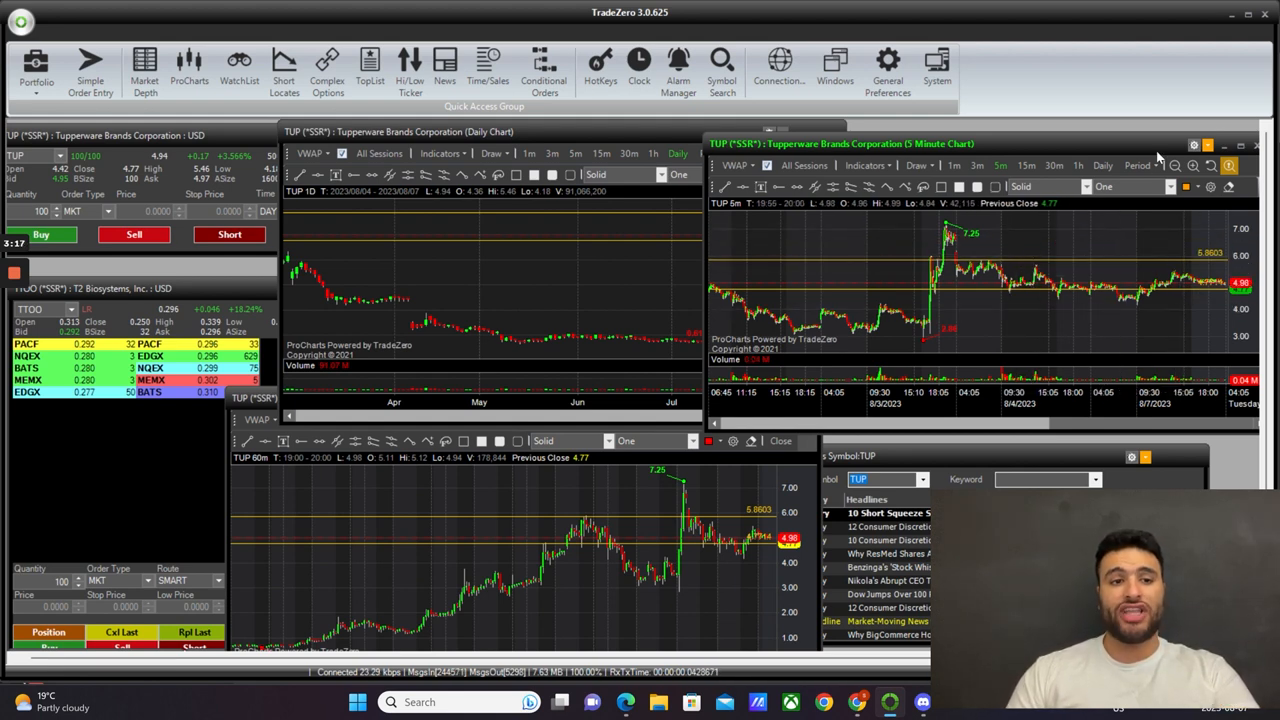
Step: Enlarge the TUP 5-minute chart to full workspace for its longer history, then bring Discord forward
click(1242, 147)
scroll(798, 300, up, 3)
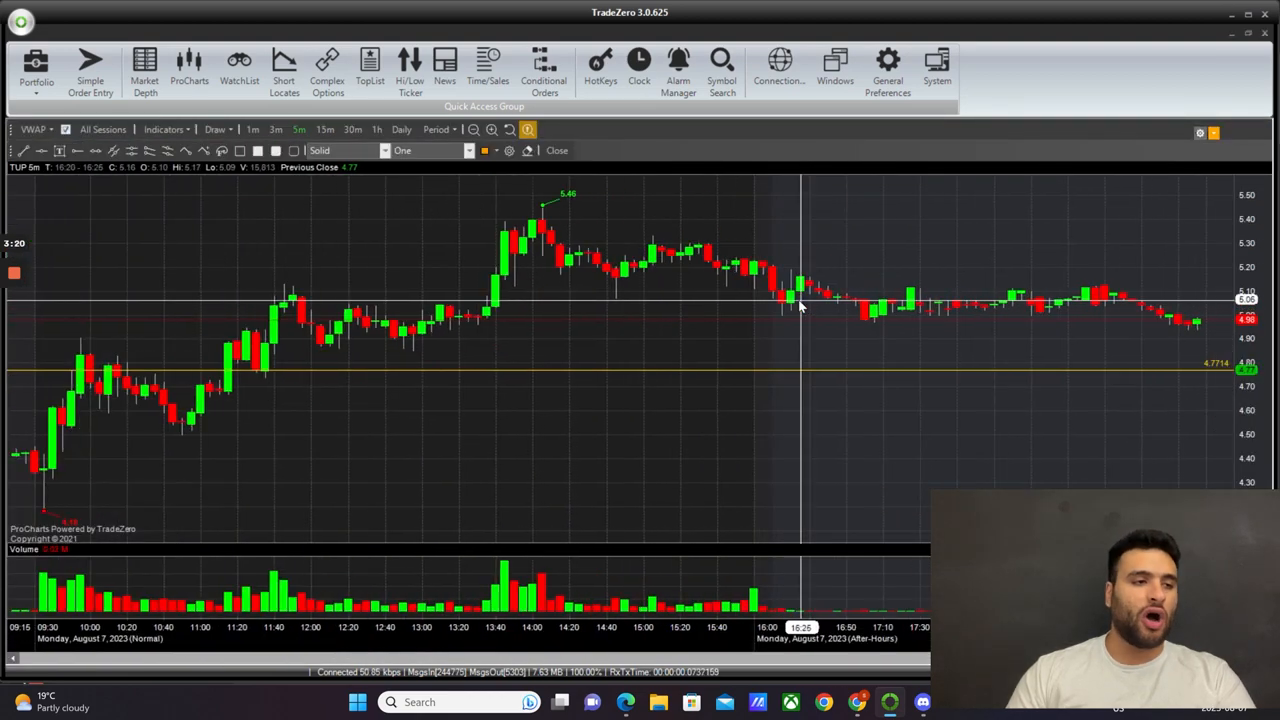
scroll(798, 300, down, 3)
scroll(798, 300, down, 3)
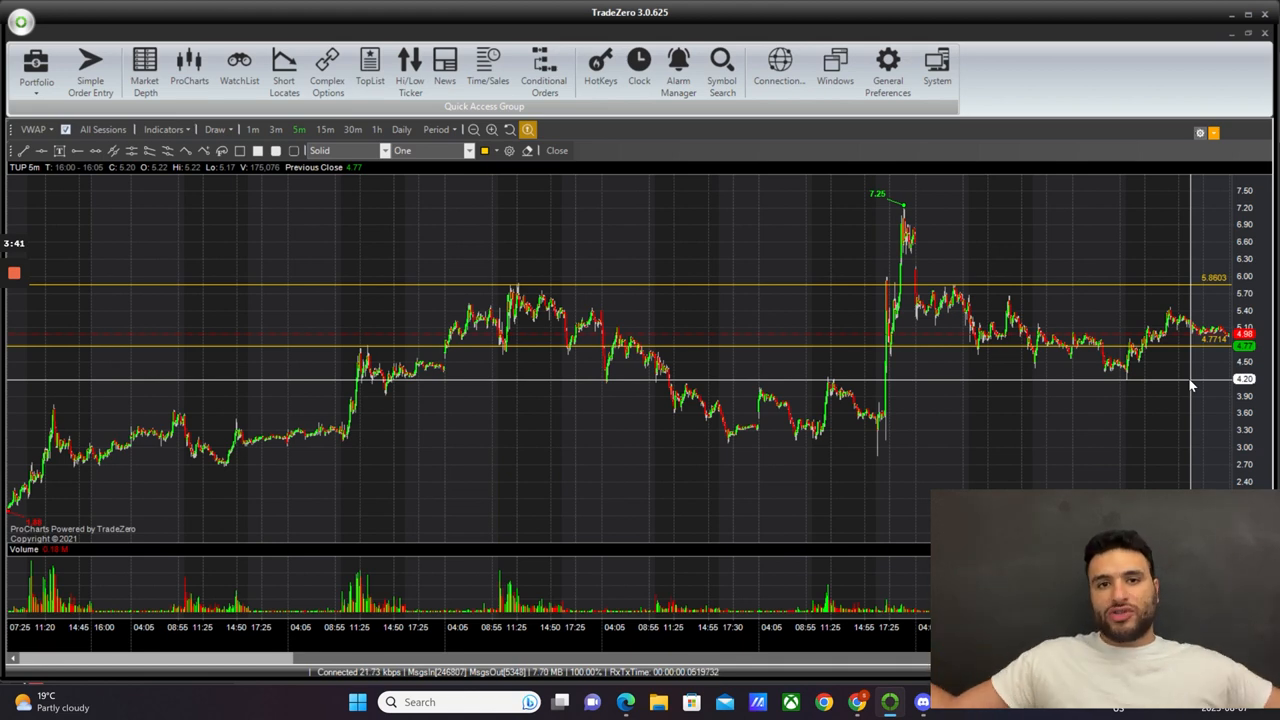
click(922, 702)
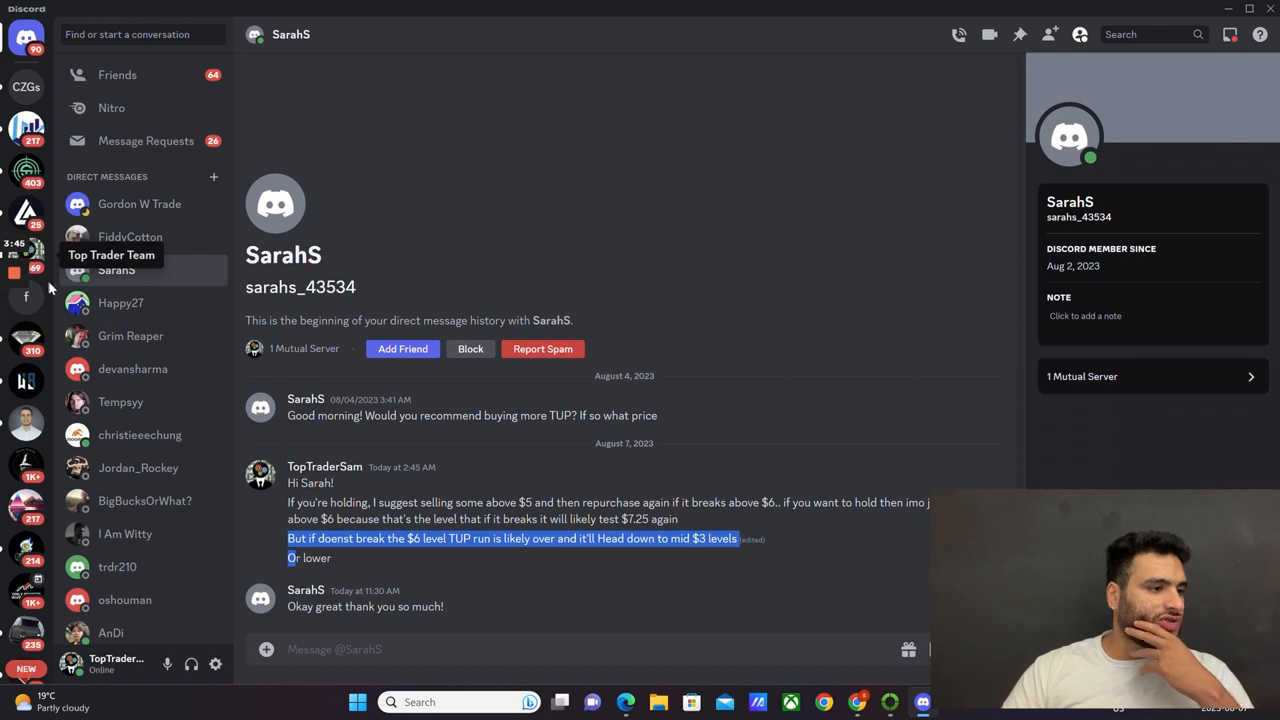
Step: Browse Top Trader Team's market-wins channel, enlarging a posted TUP position screenshot, then return to TradeZero
click(28, 258)
scroll(381, 317, down, 5)
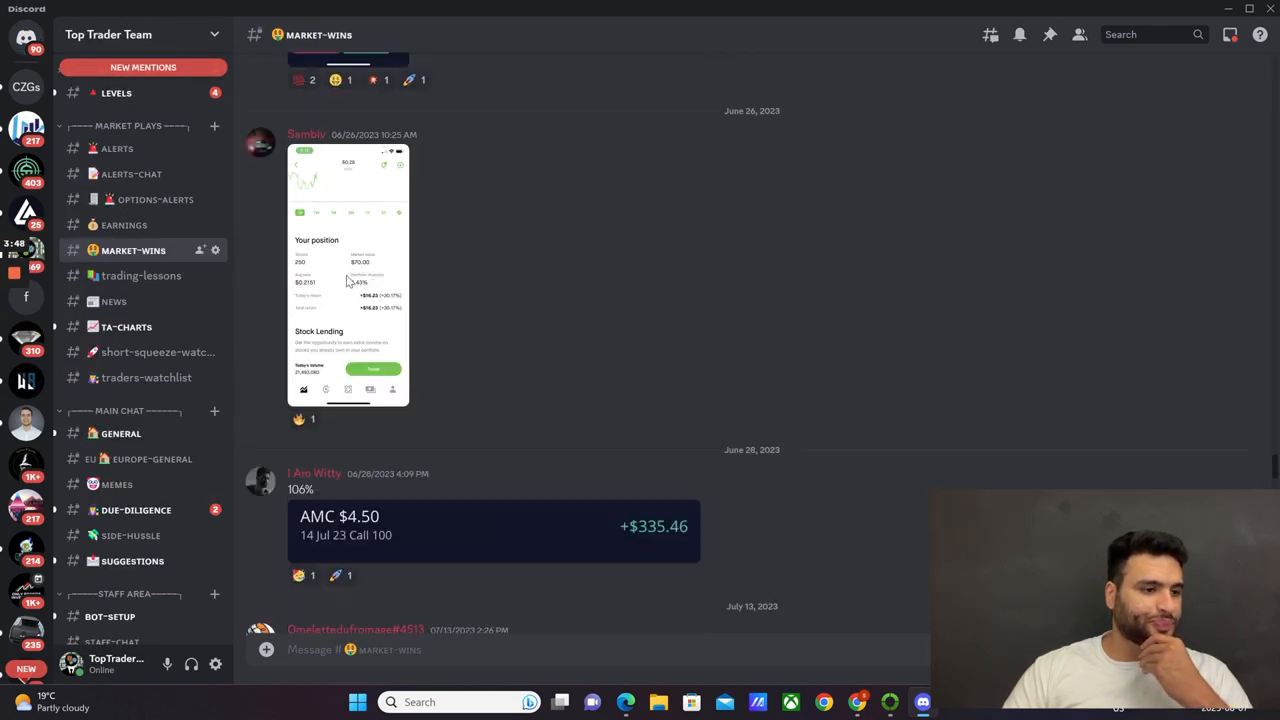
scroll(342, 272, down, 5)
scroll(342, 275, down, 5)
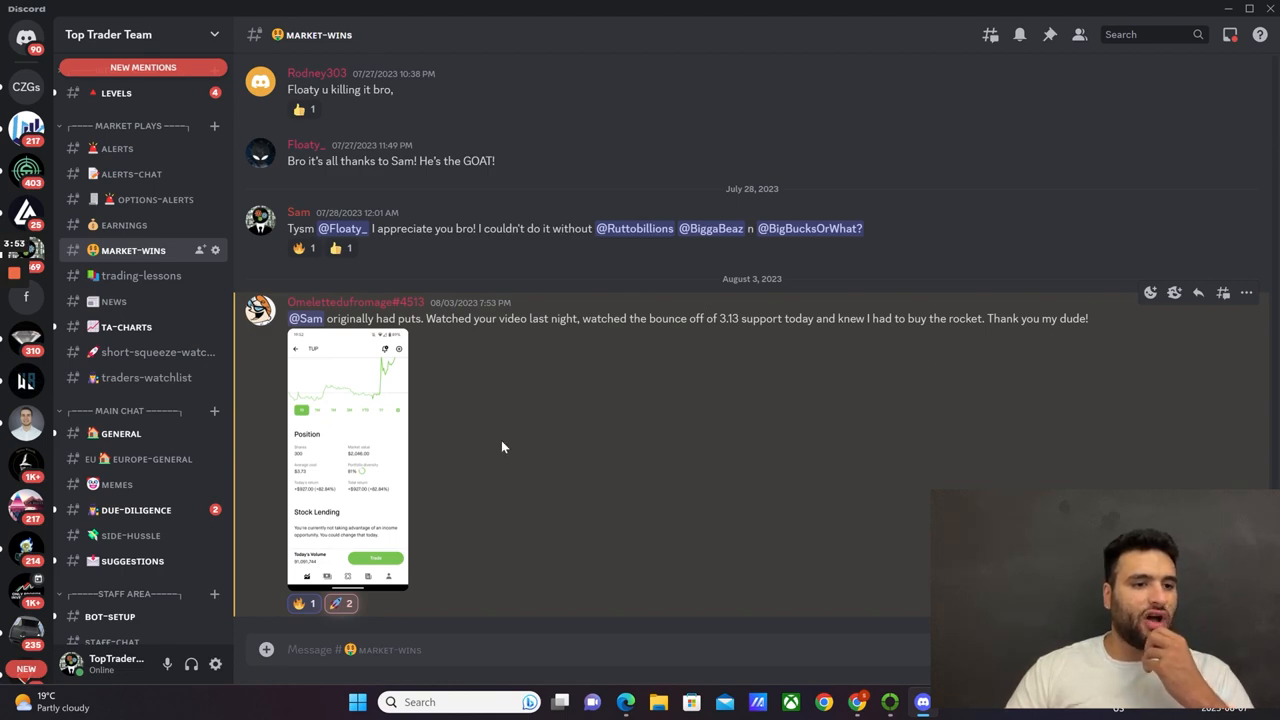
click(398, 452)
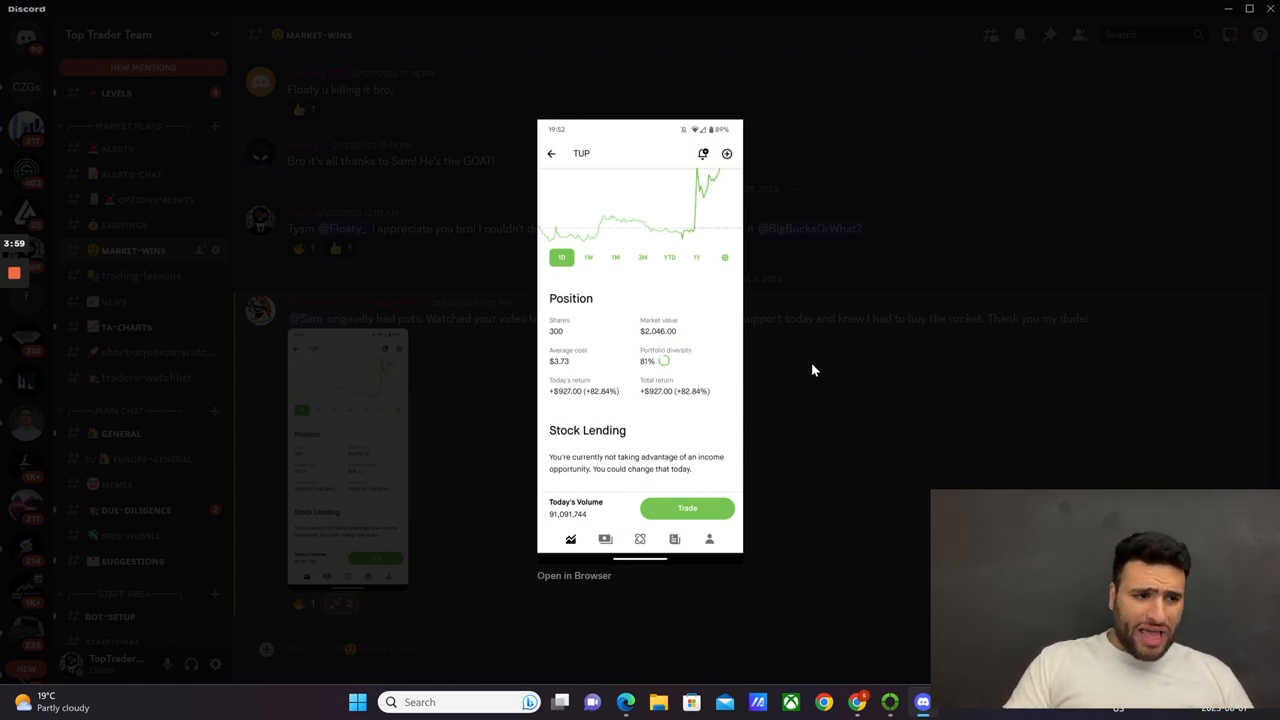
click(811, 362)
scroll(389, 267, up, 1)
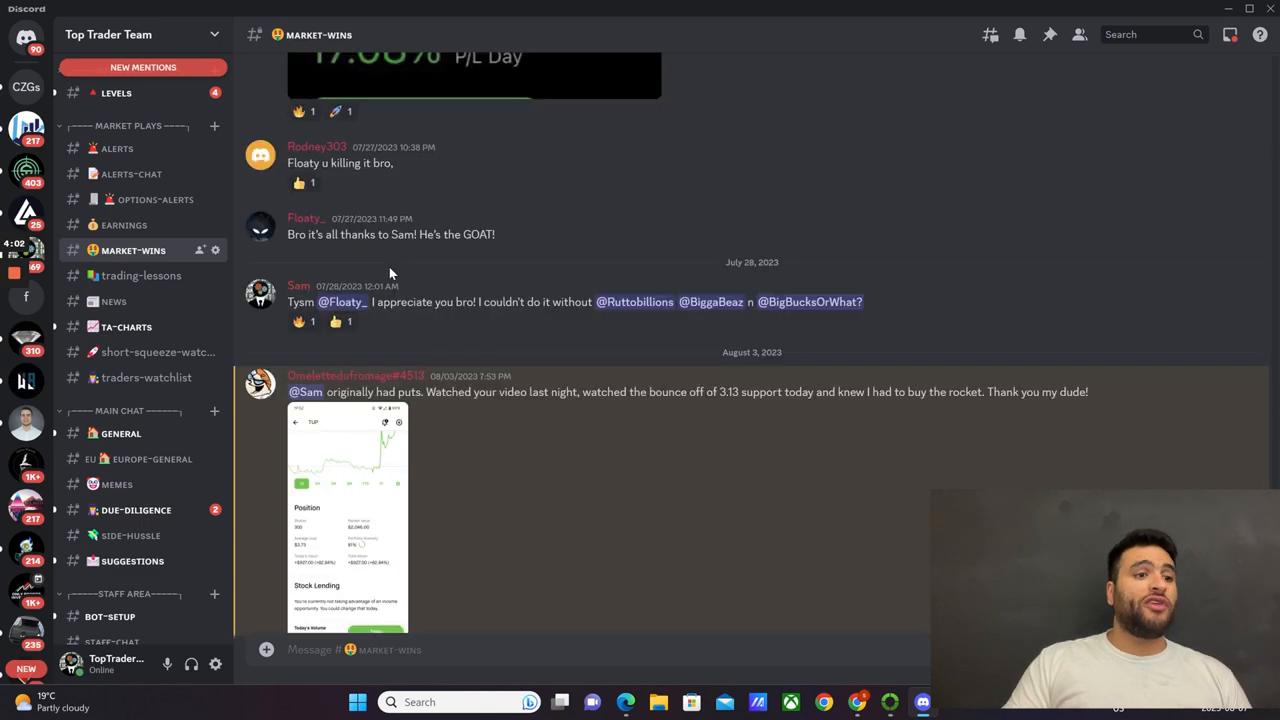
scroll(389, 270, up, 5)
scroll(389, 270, up, 5)
scroll(389, 270, up, 3)
scroll(430, 287, up, 3)
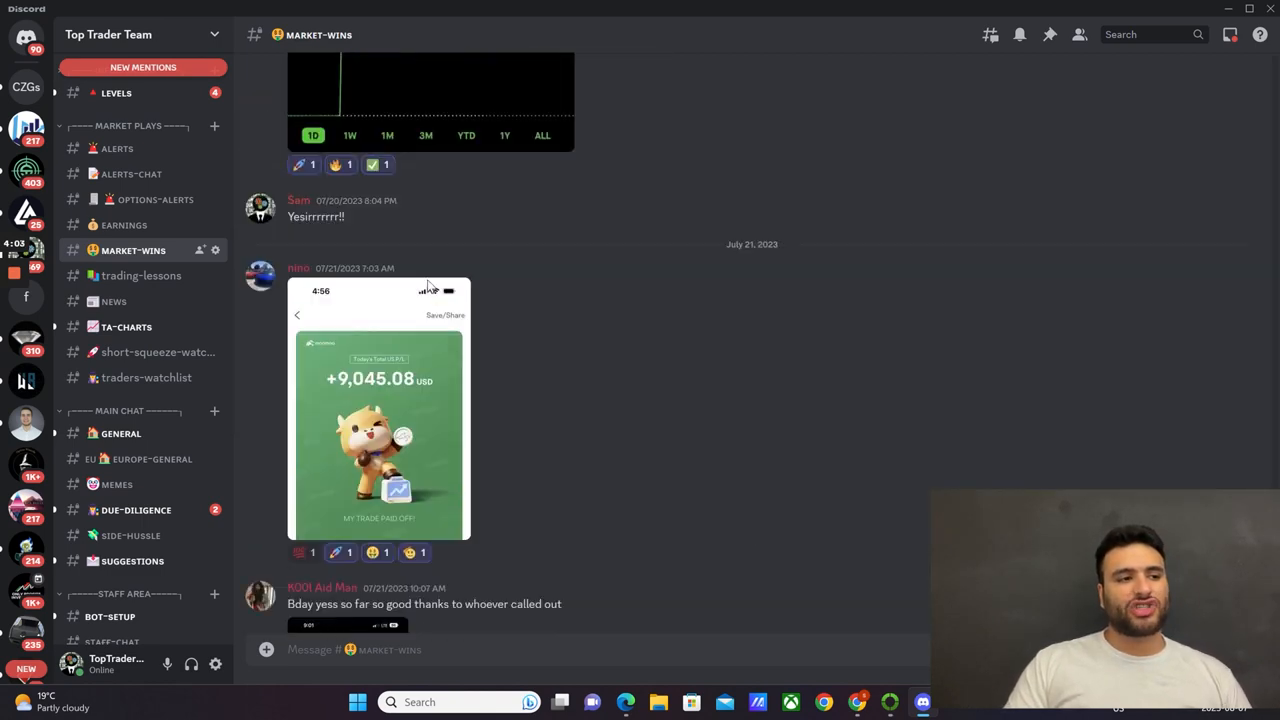
scroll(430, 287, up, 5)
scroll(430, 287, up, 3)
scroll(410, 295, up, 2)
scroll(404, 305, up, 5)
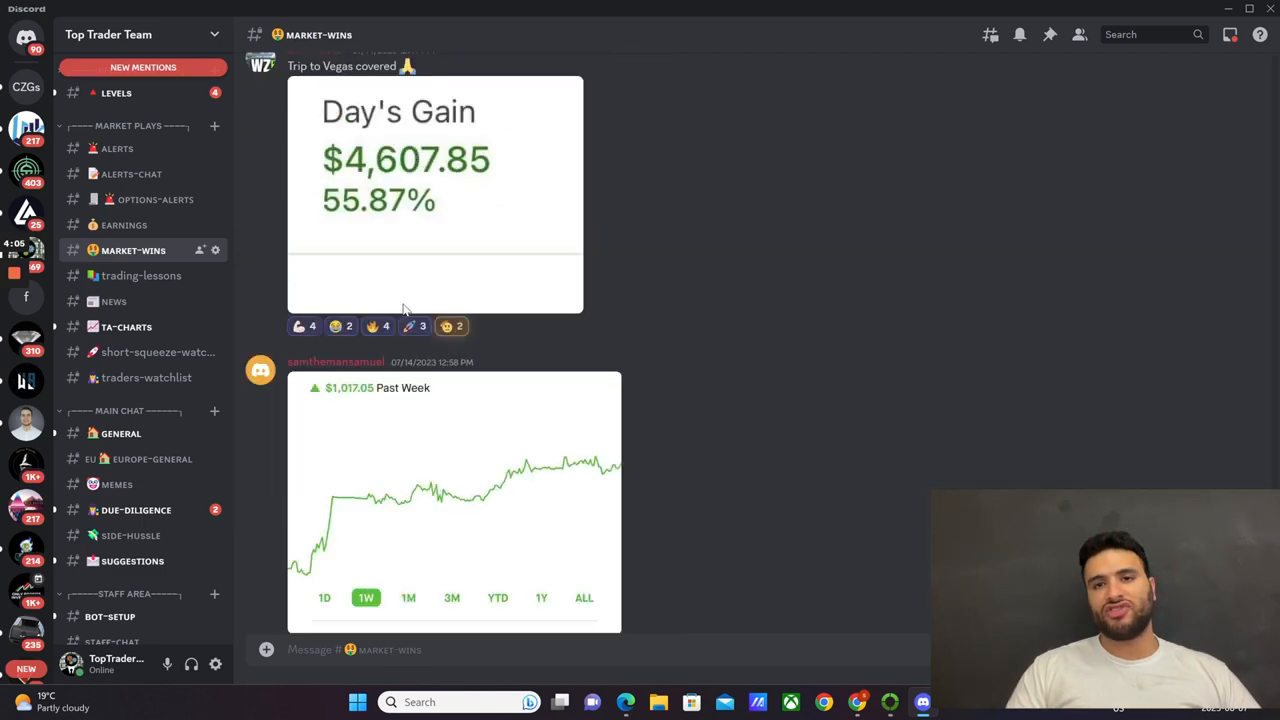
scroll(404, 305, up, 5)
scroll(404, 305, up, 5)
scroll(404, 305, up, 4)
scroll(404, 305, up, 3)
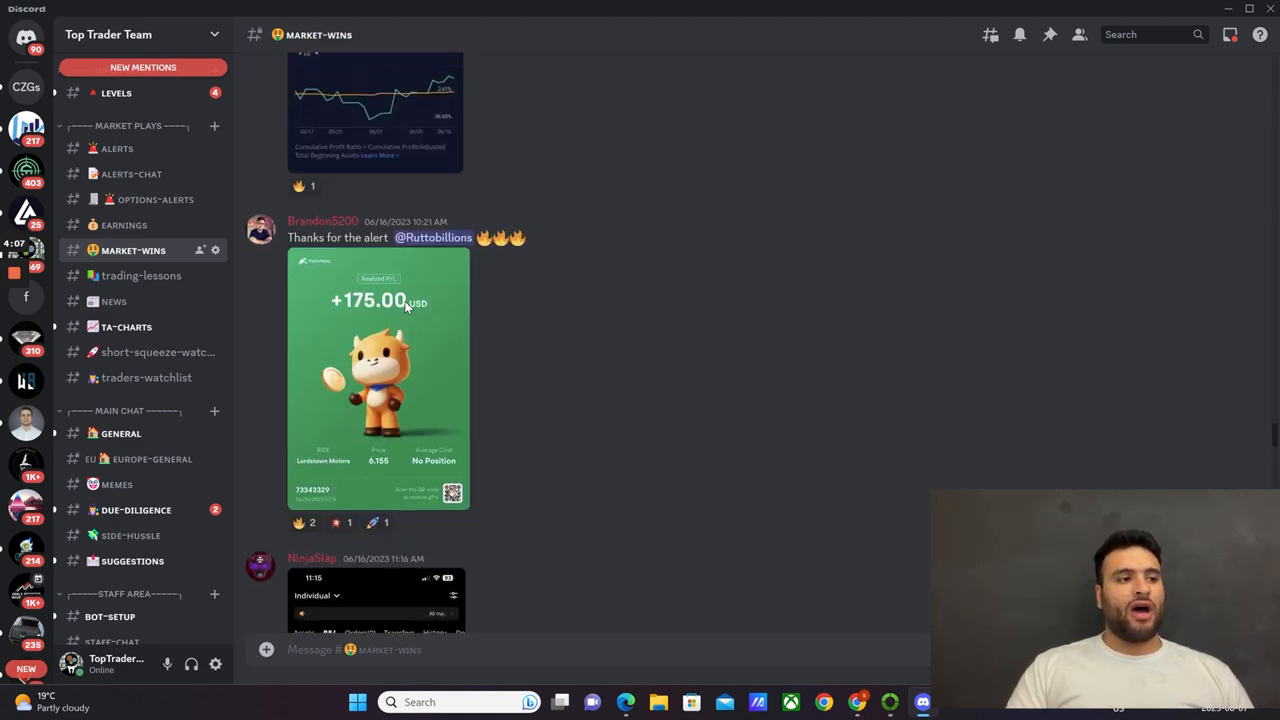
scroll(404, 305, up, 5)
scroll(404, 305, up, 5)
scroll(404, 305, up, 4)
scroll(404, 305, up, 4)
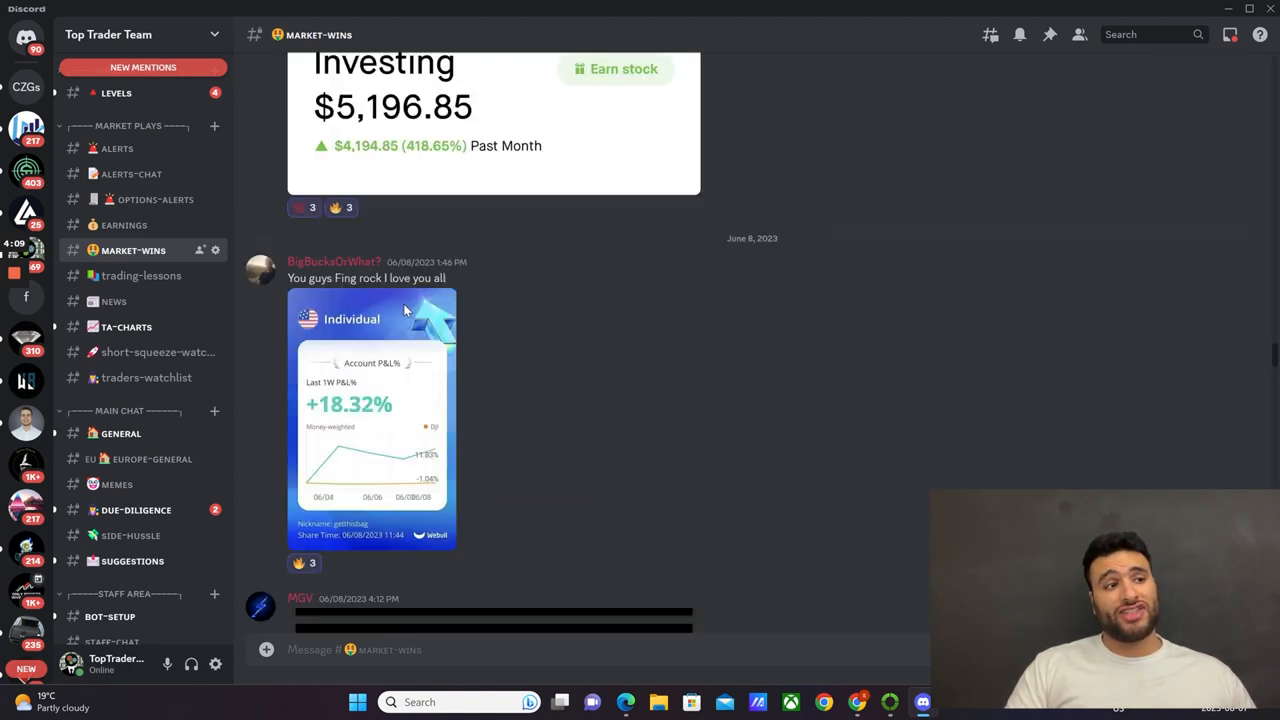
scroll(403, 303, up, 5)
scroll(403, 303, up, 4)
scroll(403, 303, up, 3)
scroll(403, 303, up, 3)
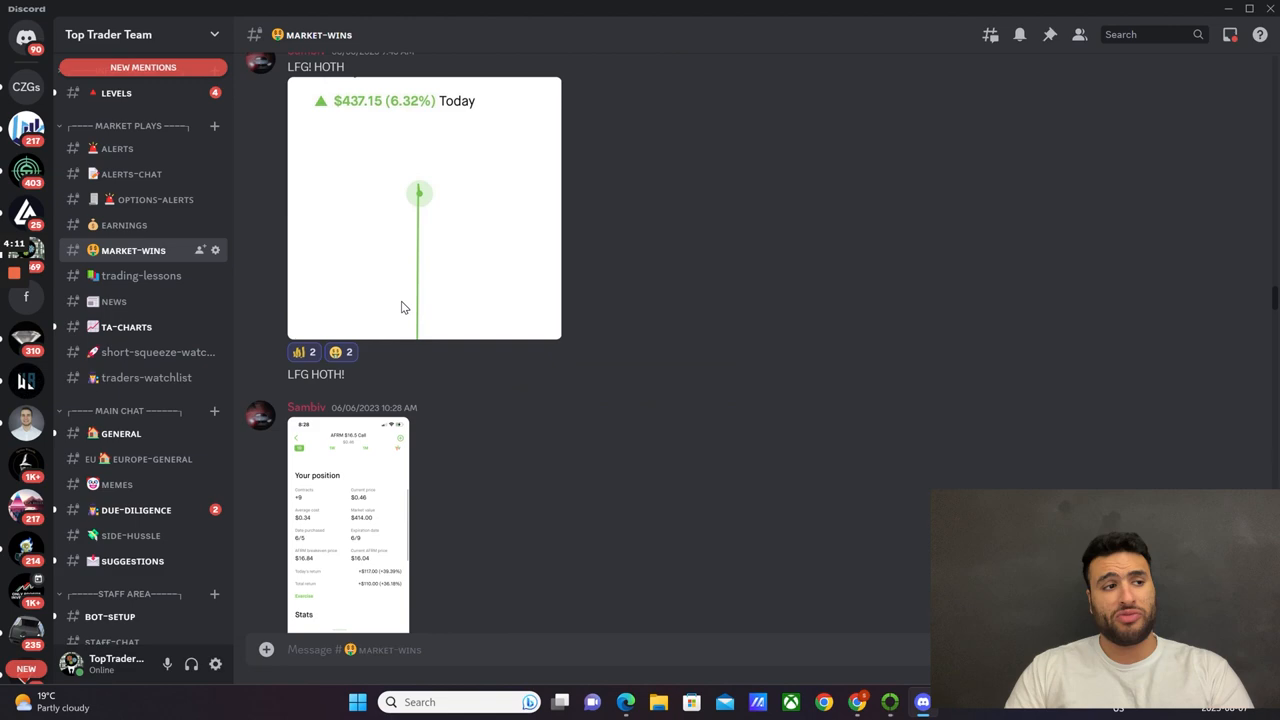
scroll(403, 305, up, 5)
scroll(403, 305, up, 4)
scroll(403, 305, up, 4)
scroll(403, 305, up, 3)
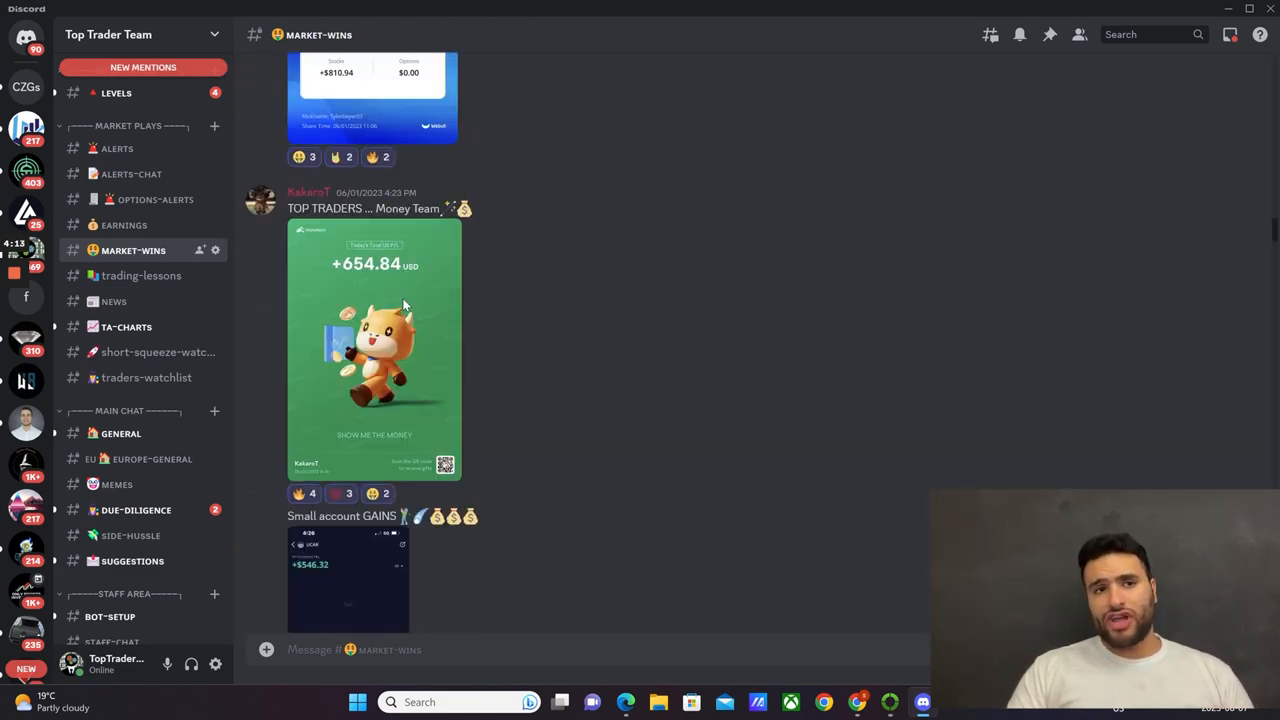
scroll(404, 305, up, 4)
scroll(404, 305, down, 5)
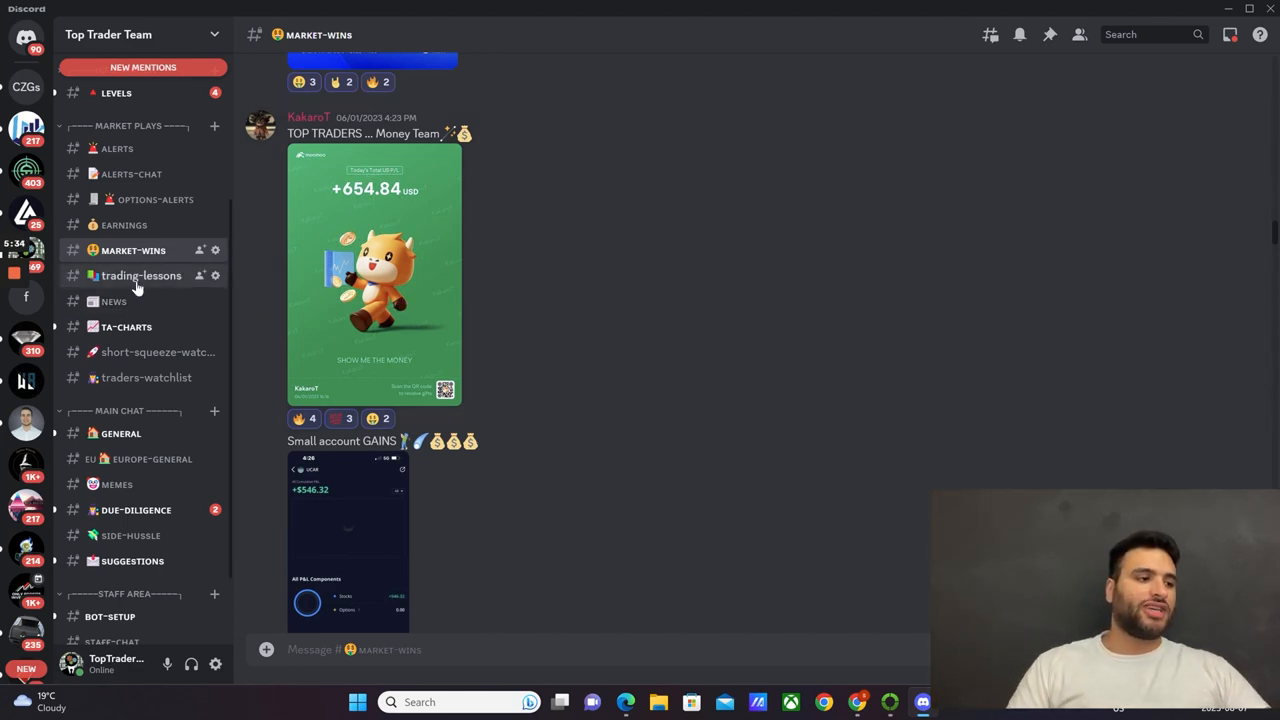
scroll(431, 357, up, 5)
scroll(431, 357, up, 5)
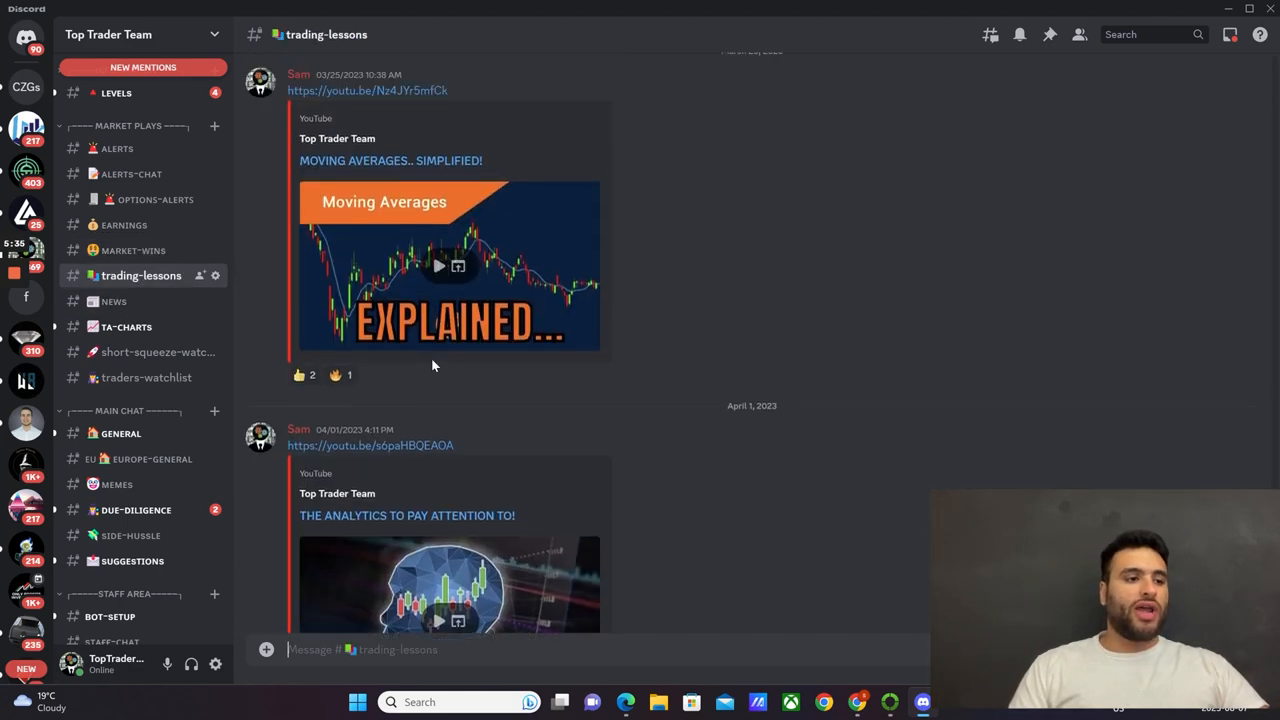
scroll(431, 357, up, 3)
scroll(433, 365, up, 5)
scroll(433, 365, up, 5)
scroll(433, 365, up, 5)
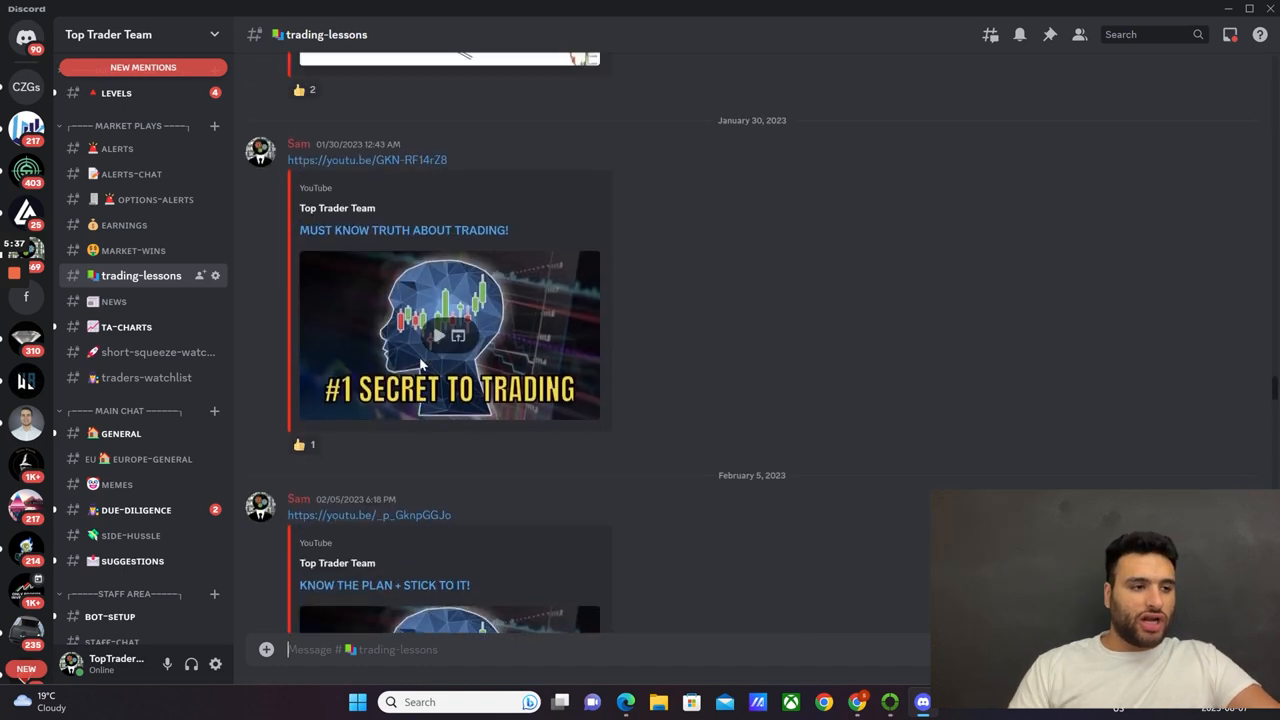
scroll(417, 359, up, 5)
scroll(417, 359, up, 5)
scroll(417, 359, up, 5)
scroll(417, 359, up, 3)
scroll(417, 359, up, 2)
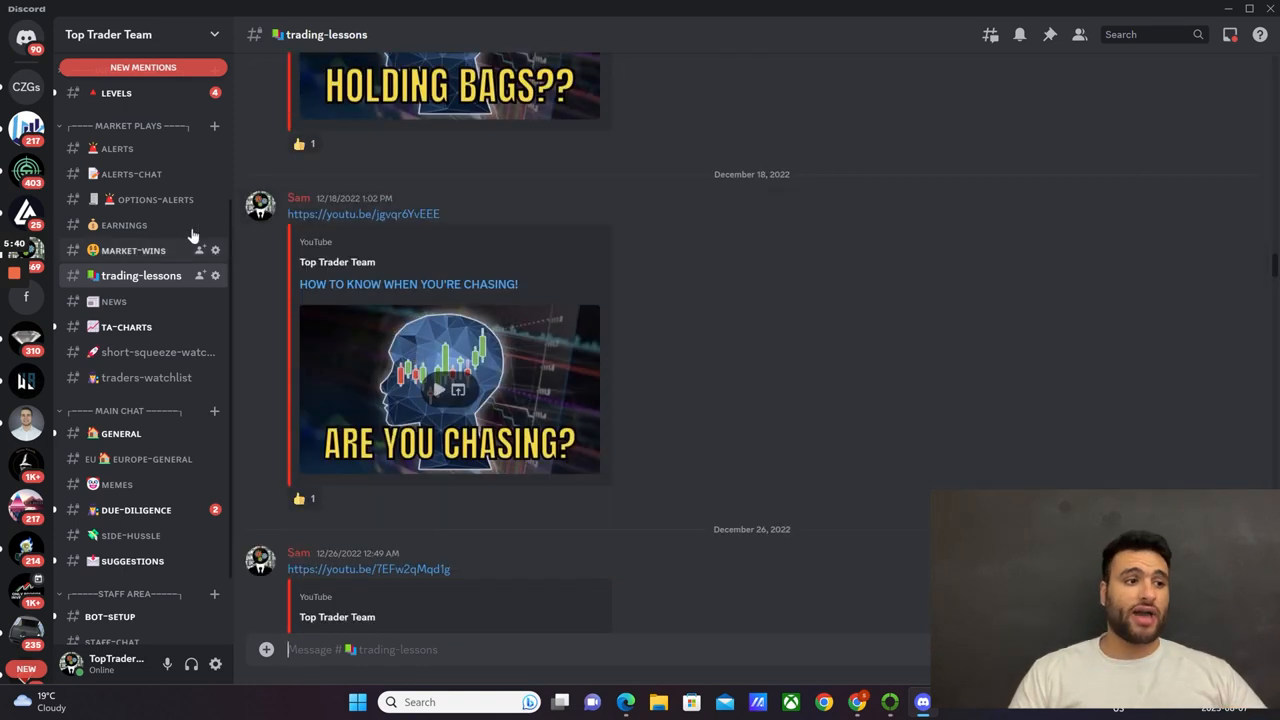
click(1228, 8)
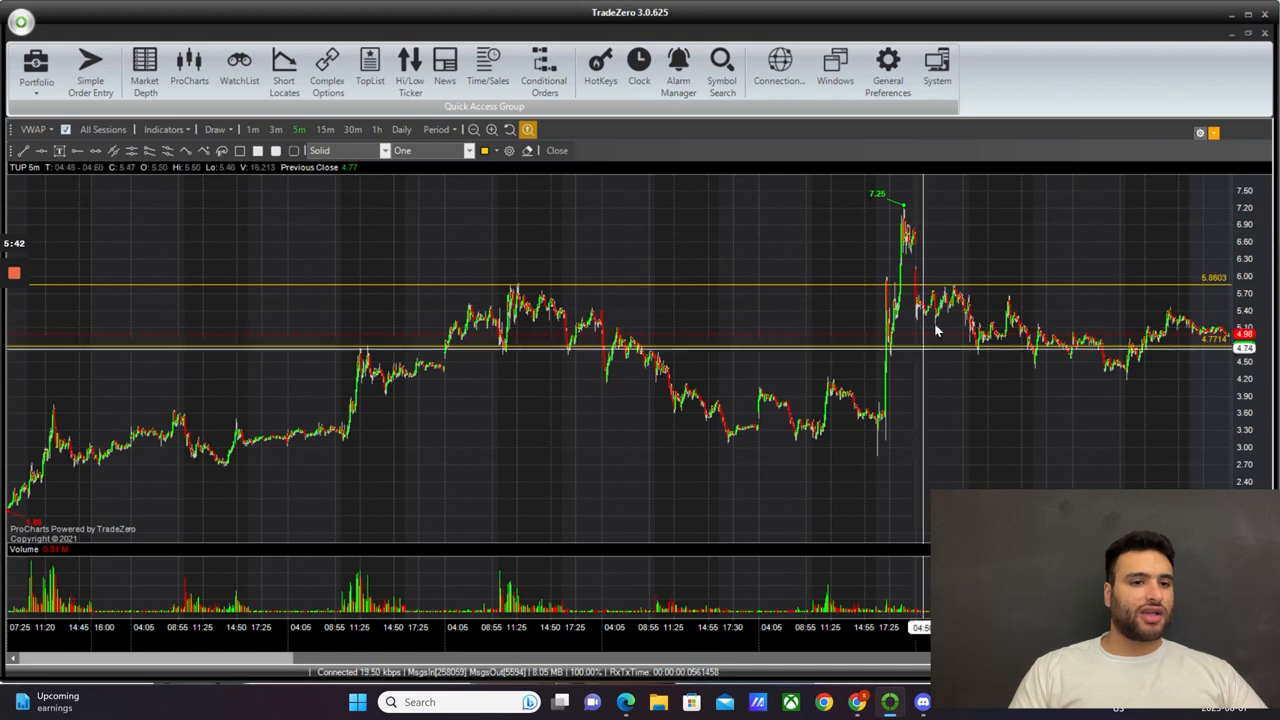
scroll(928, 300, down, 2)
scroll(928, 300, down, 2)
scroll(854, 332, up, 2)
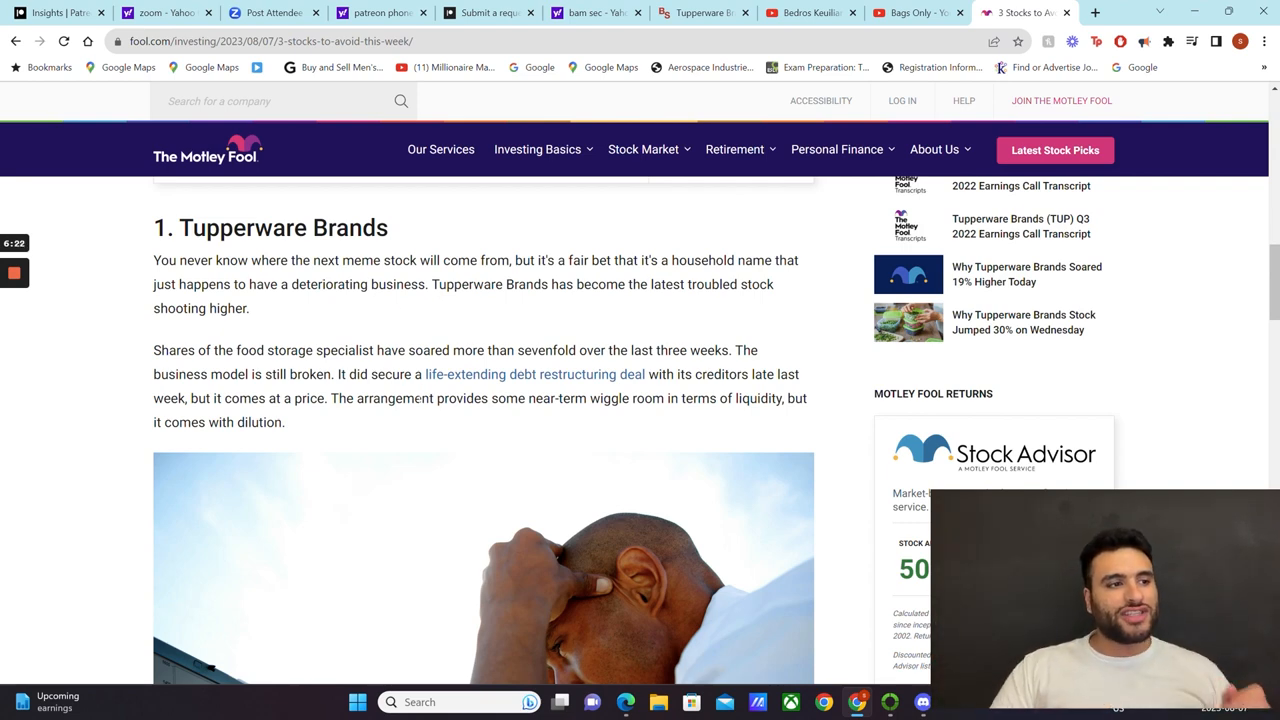
scroll(432, 303, down, 5)
scroll(432, 303, up, 8)
scroll(391, 364, up, 10)
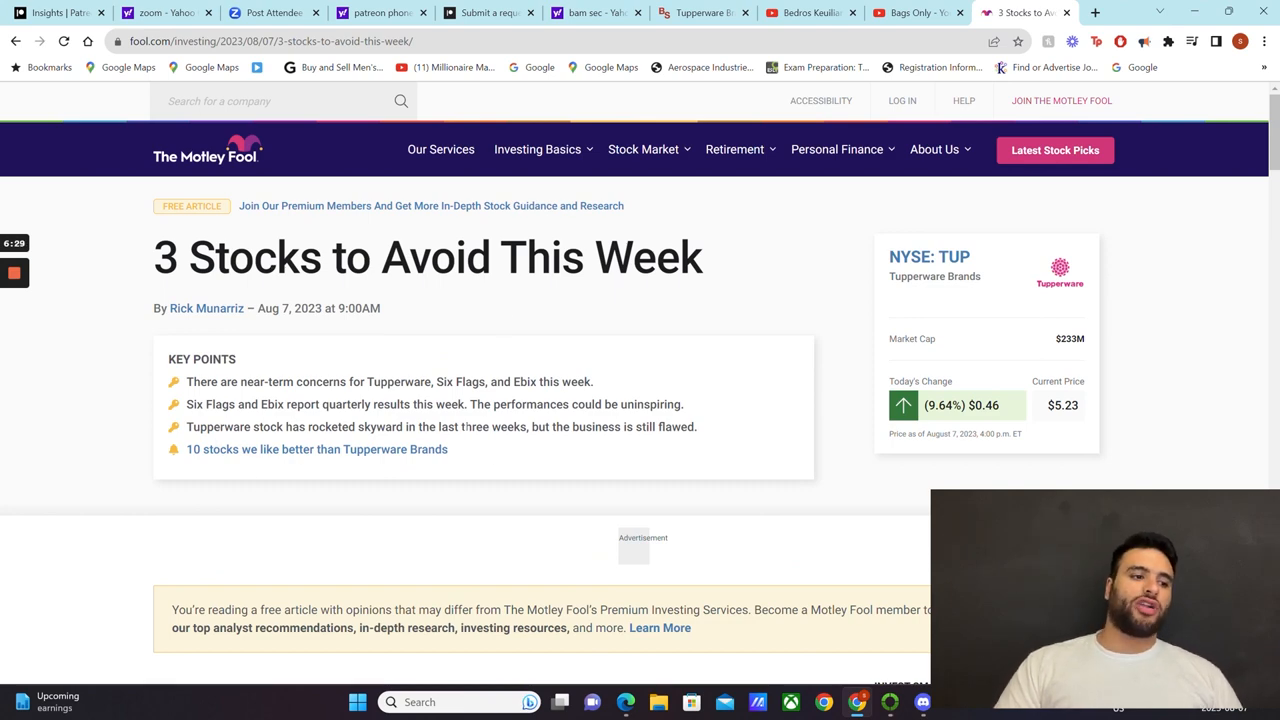
scroll(604, 440, down, 3)
scroll(604, 440, down, 5)
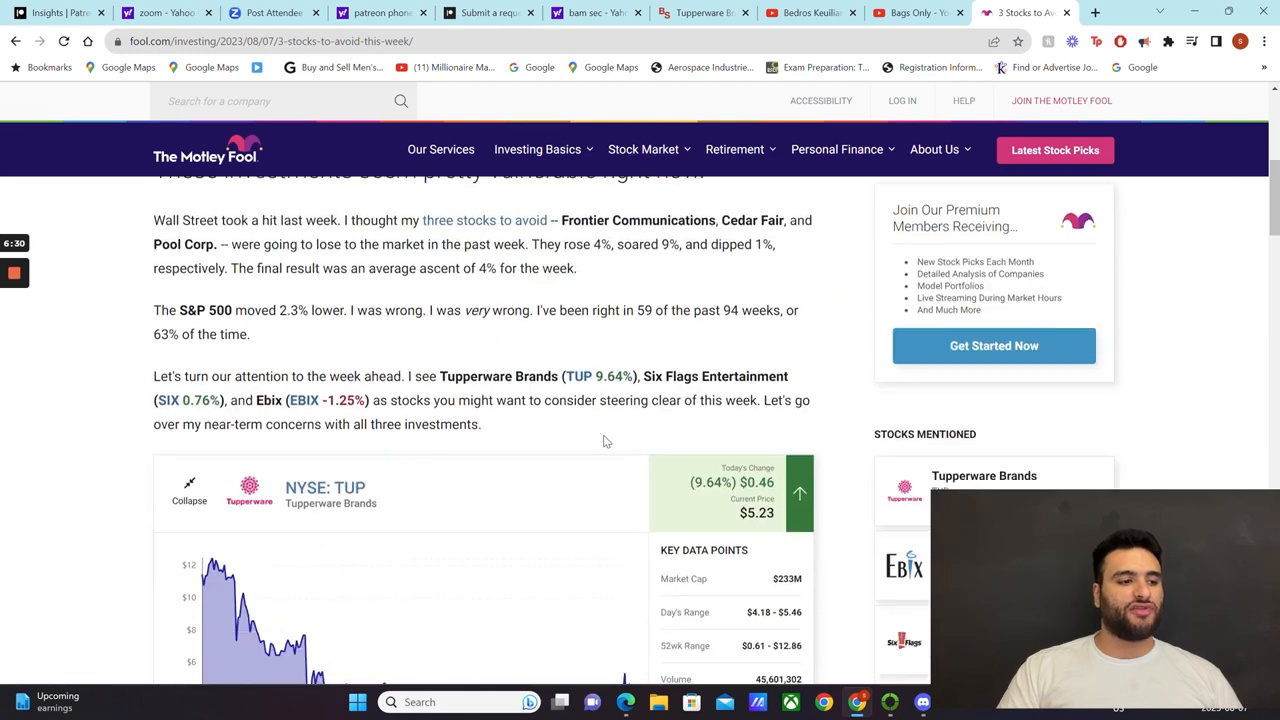
scroll(604, 440, down, 5)
scroll(604, 440, down, 3)
scroll(600, 450, down, 3)
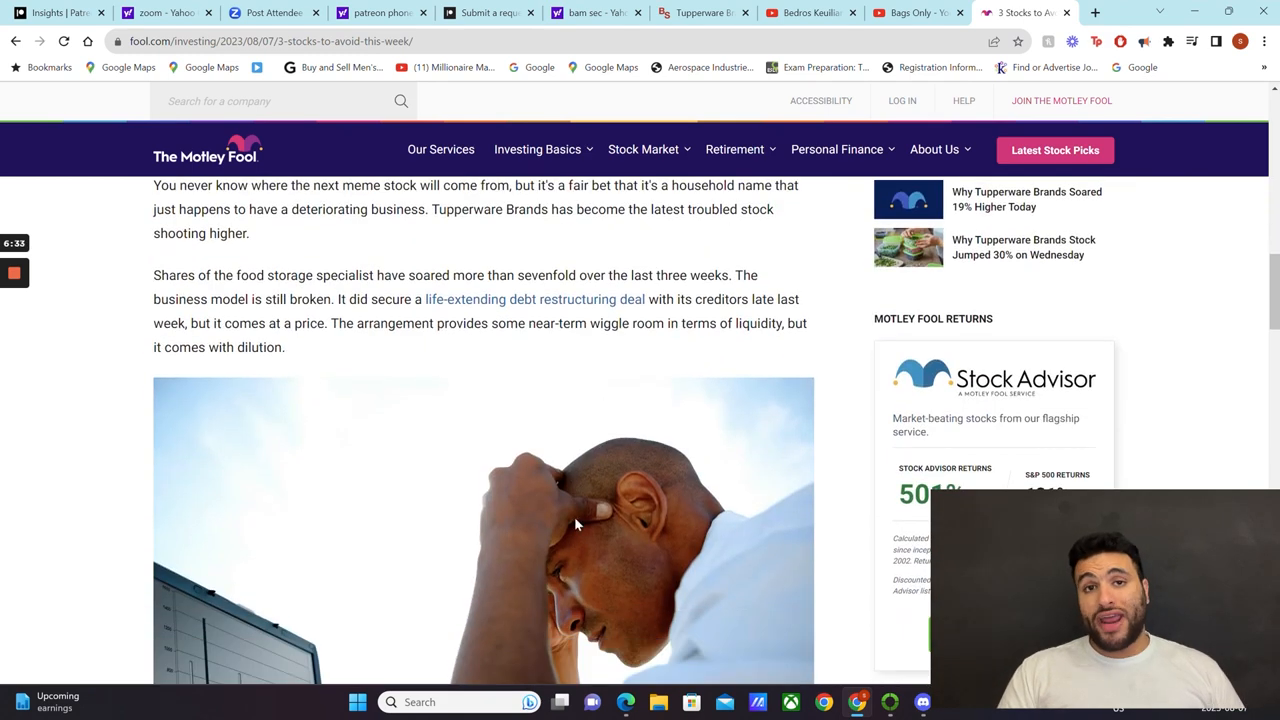
scroll(445, 354, up, 3)
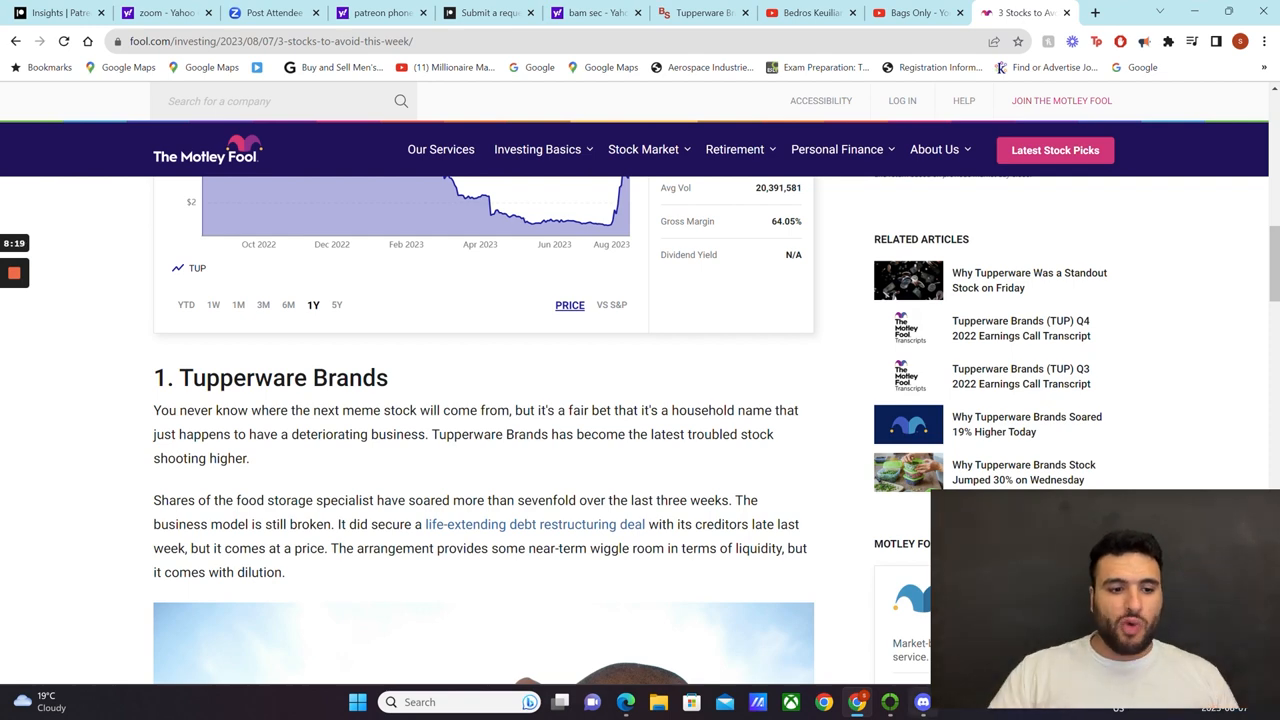
Step: Load BBBY into TradeZero's linked chart windows from the restored multi-chart layout
click(890, 701)
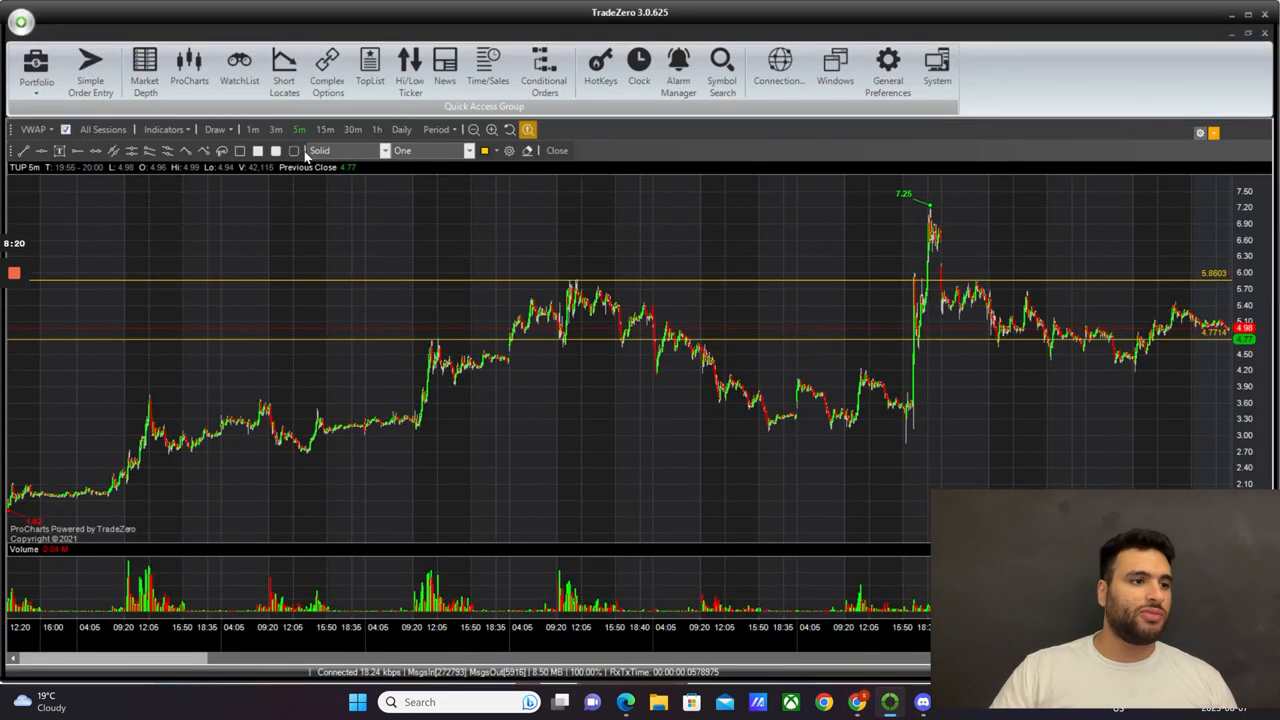
click(1247, 33)
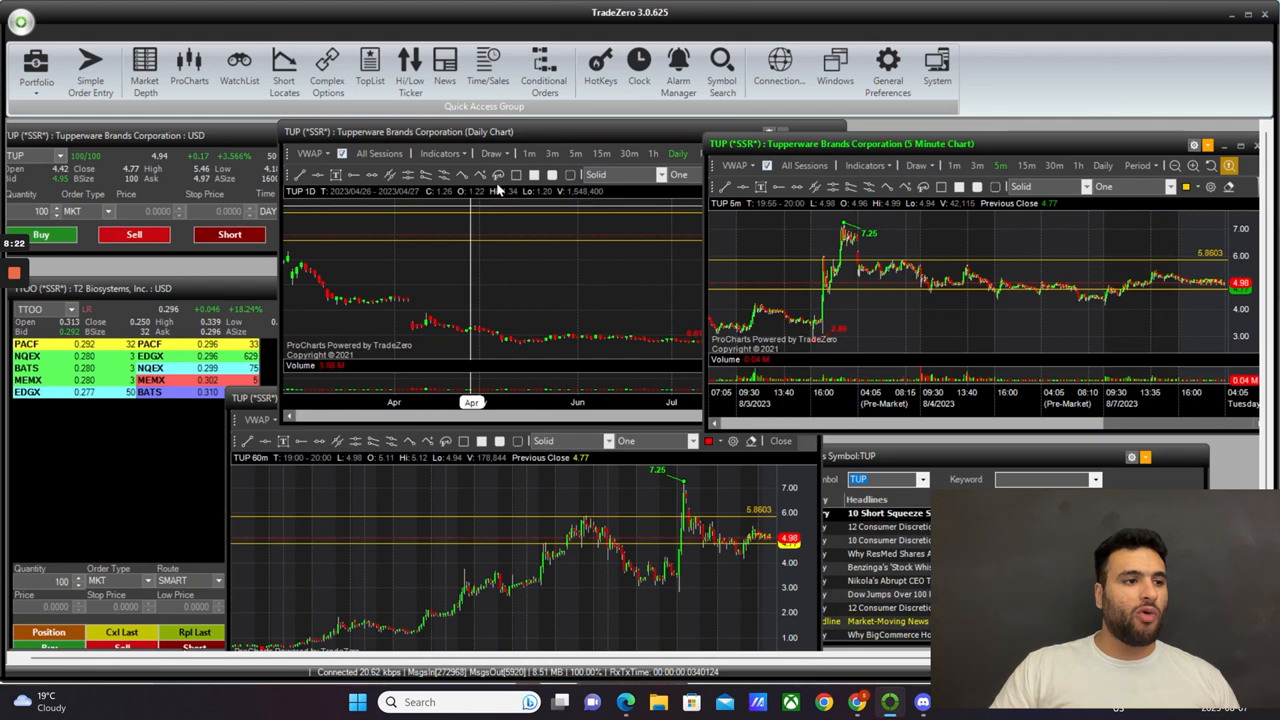
text(BBBY)
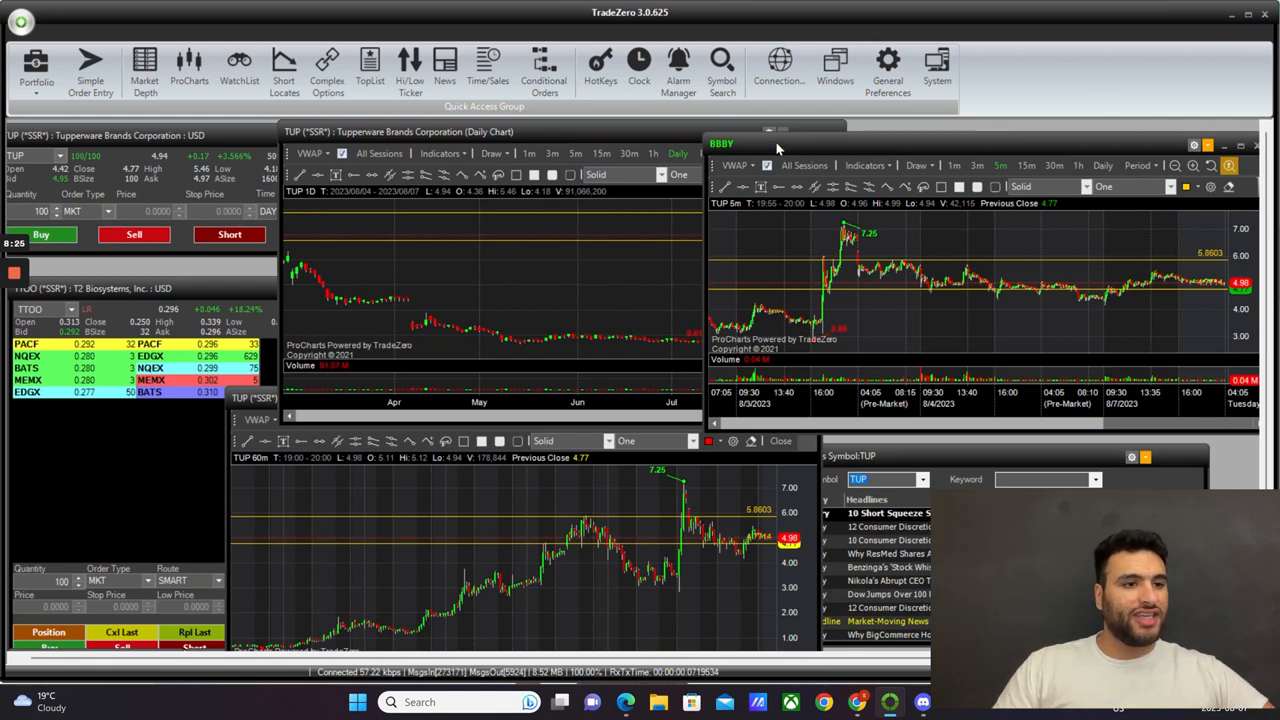
key(Return)
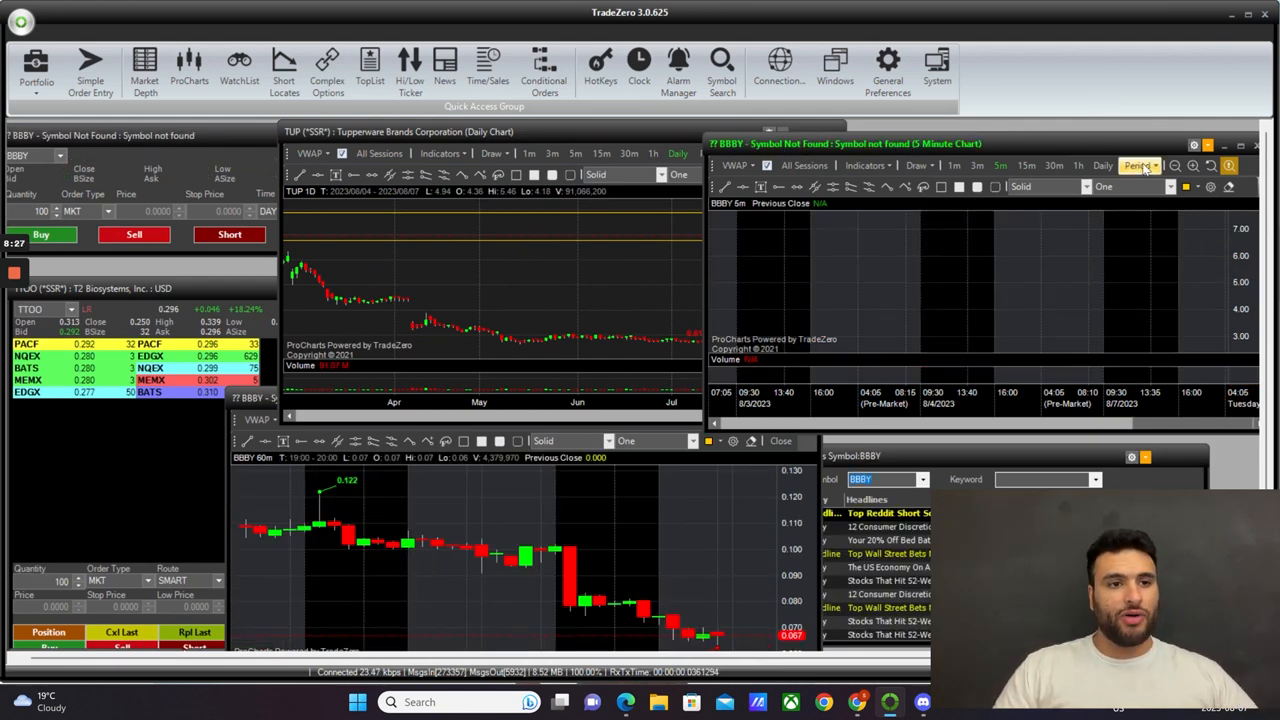
Step: Review BBBY's long-term daily candles full-workspace, then shrink the chart back into the layout
click(1103, 165)
click(1228, 145)
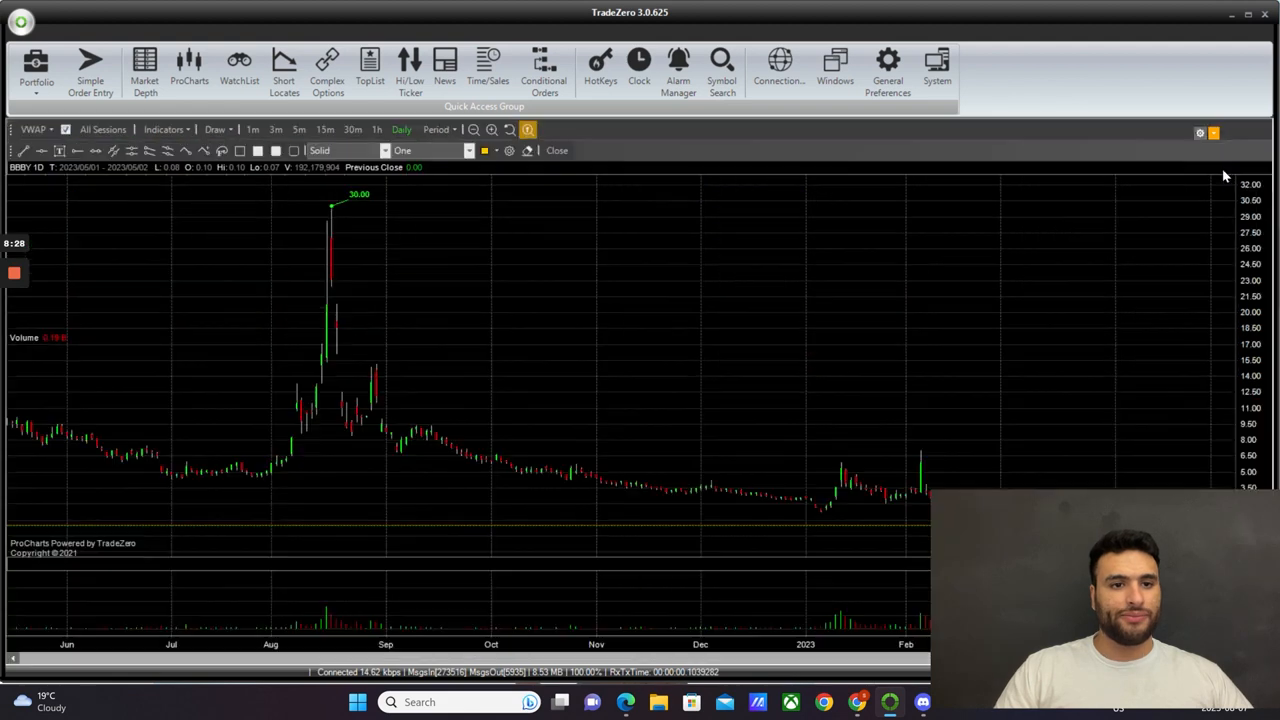
scroll(468, 390, up, 2)
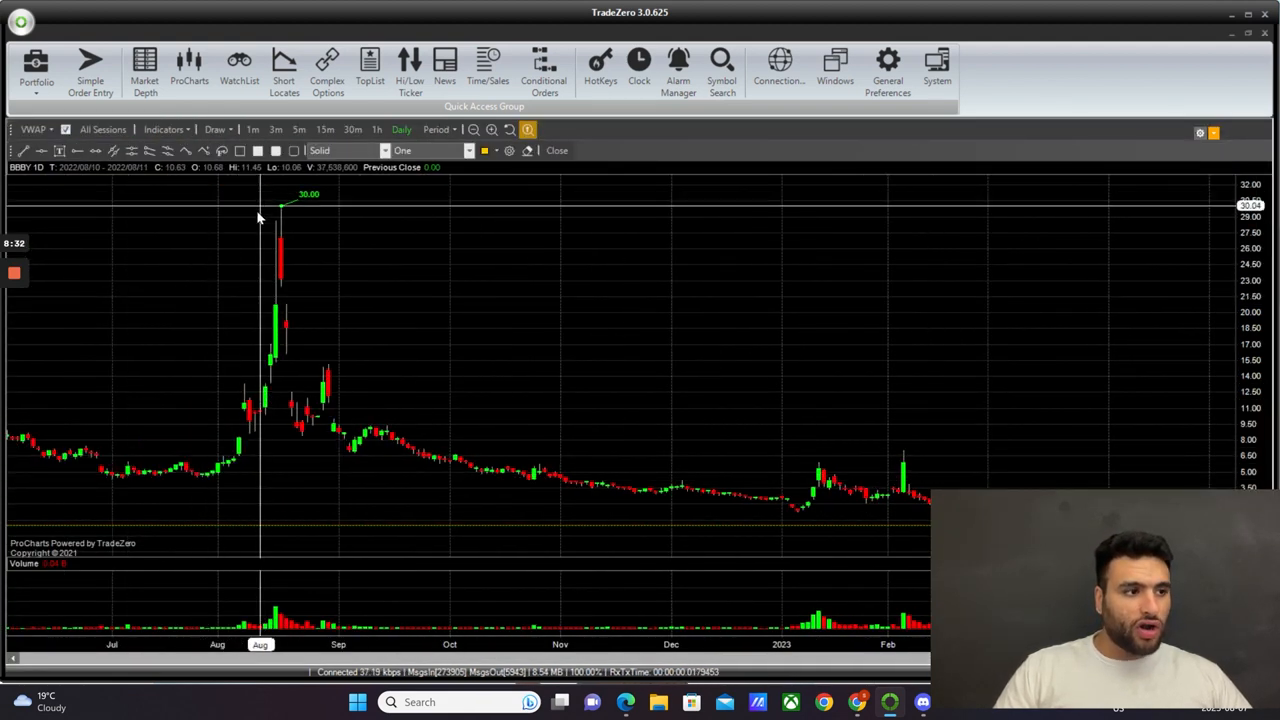
scroll(815, 457, down, 2)
drag(975, 463, 742, 515)
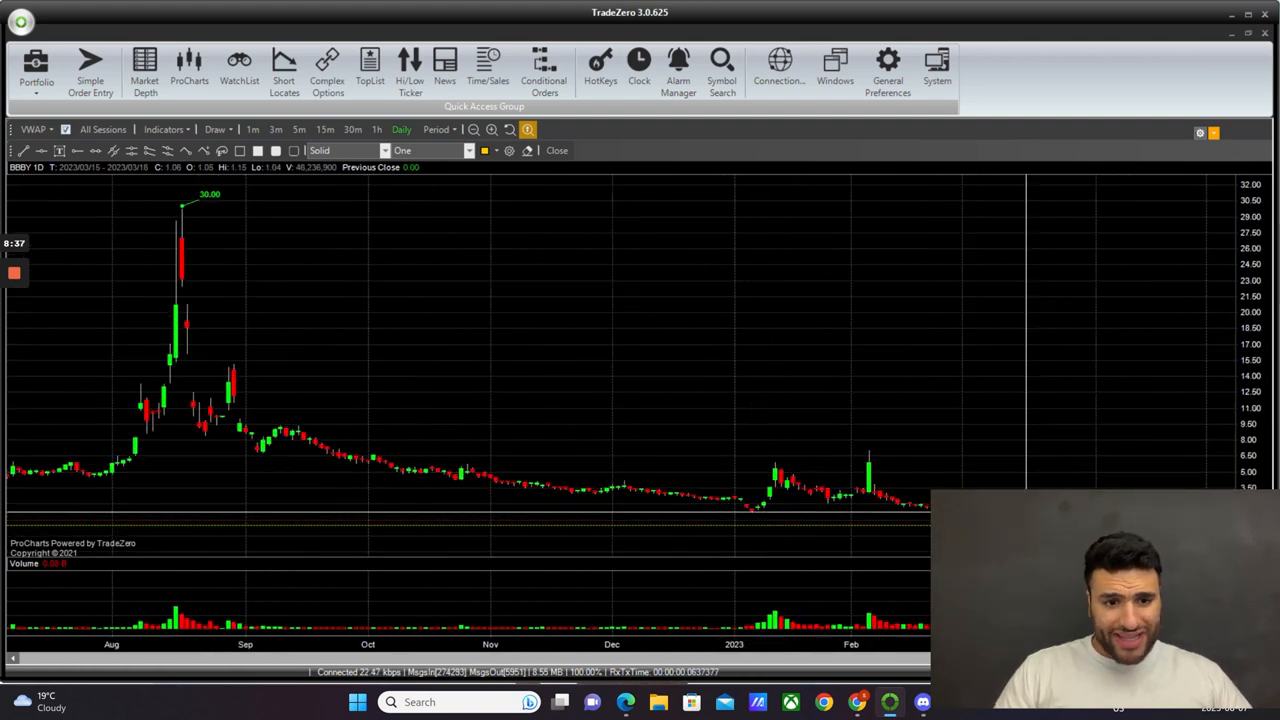
scroll(1040, 470, down, 3)
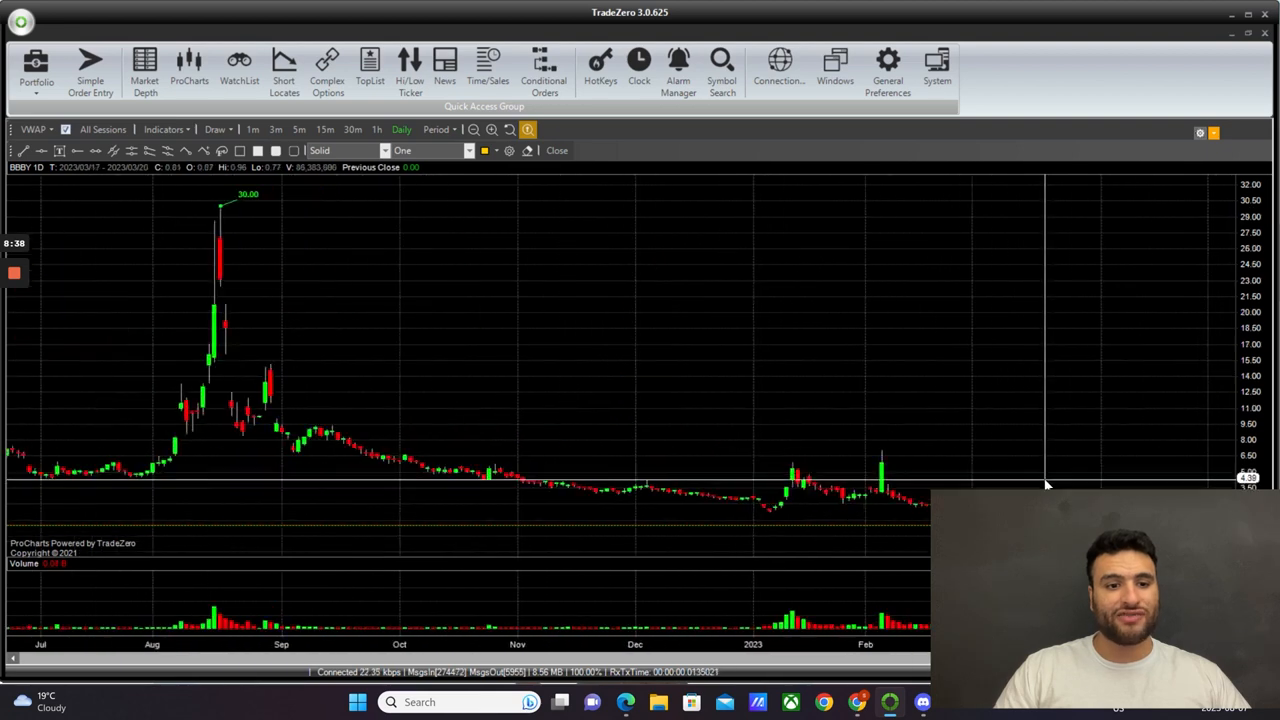
scroll(897, 485, down, 3)
scroll(700, 460, down, 2)
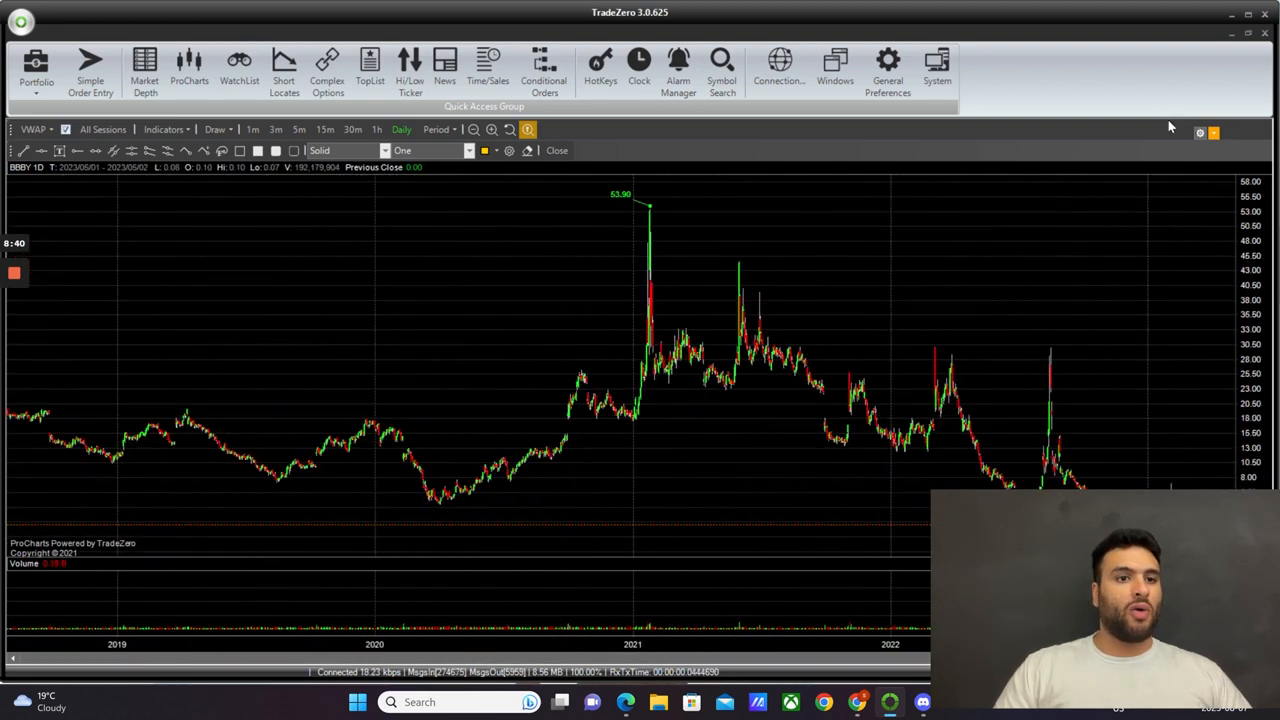
click(1248, 36)
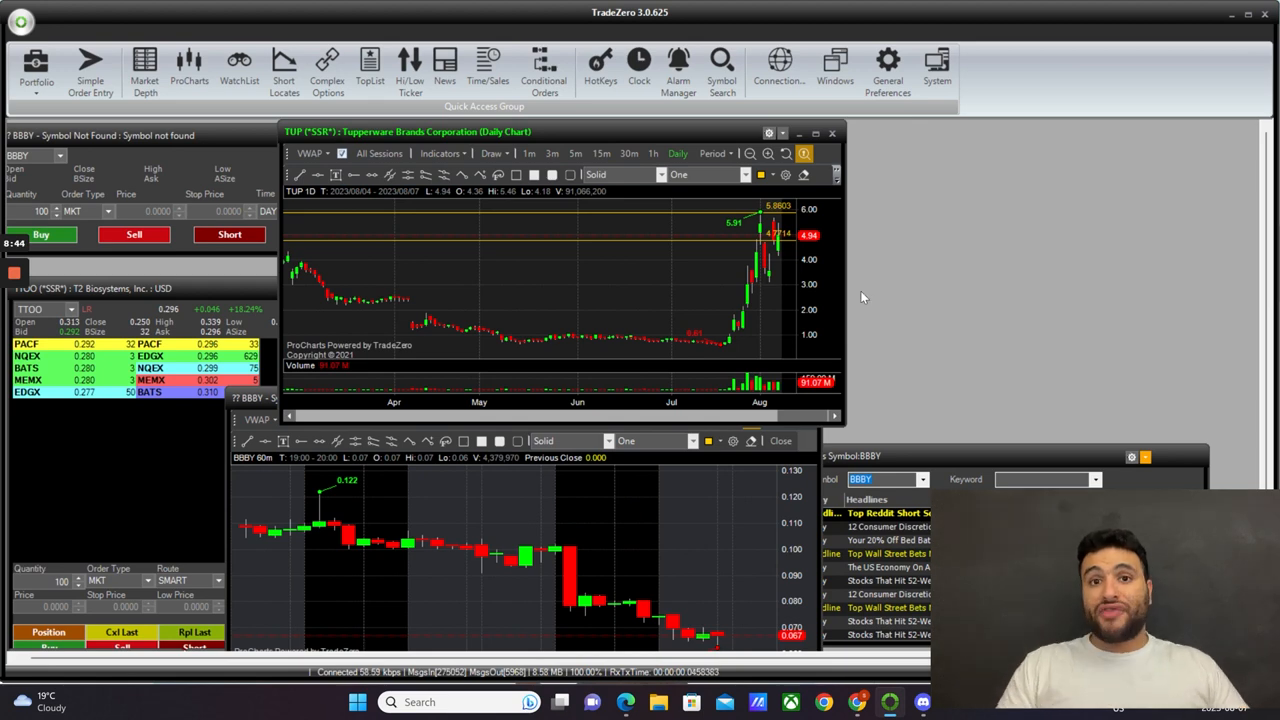
Step: Highlight the Motley Fool paragraph about Tupperware shares soaring sevenfold, then clear the selection
click(888, 708)
scroll(884, 293, up, 3)
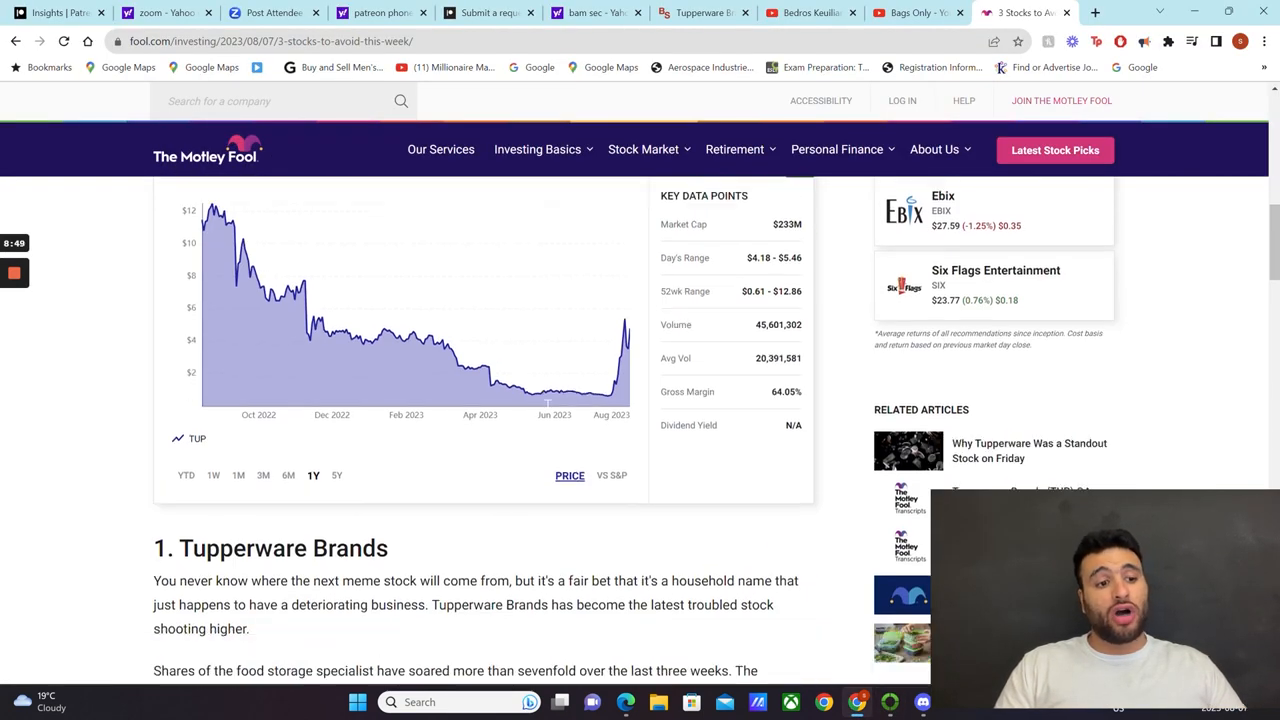
scroll(884, 293, down, 3)
scroll(884, 293, up, 1)
scroll(884, 293, down, 1)
scroll(561, 409, down, 2)
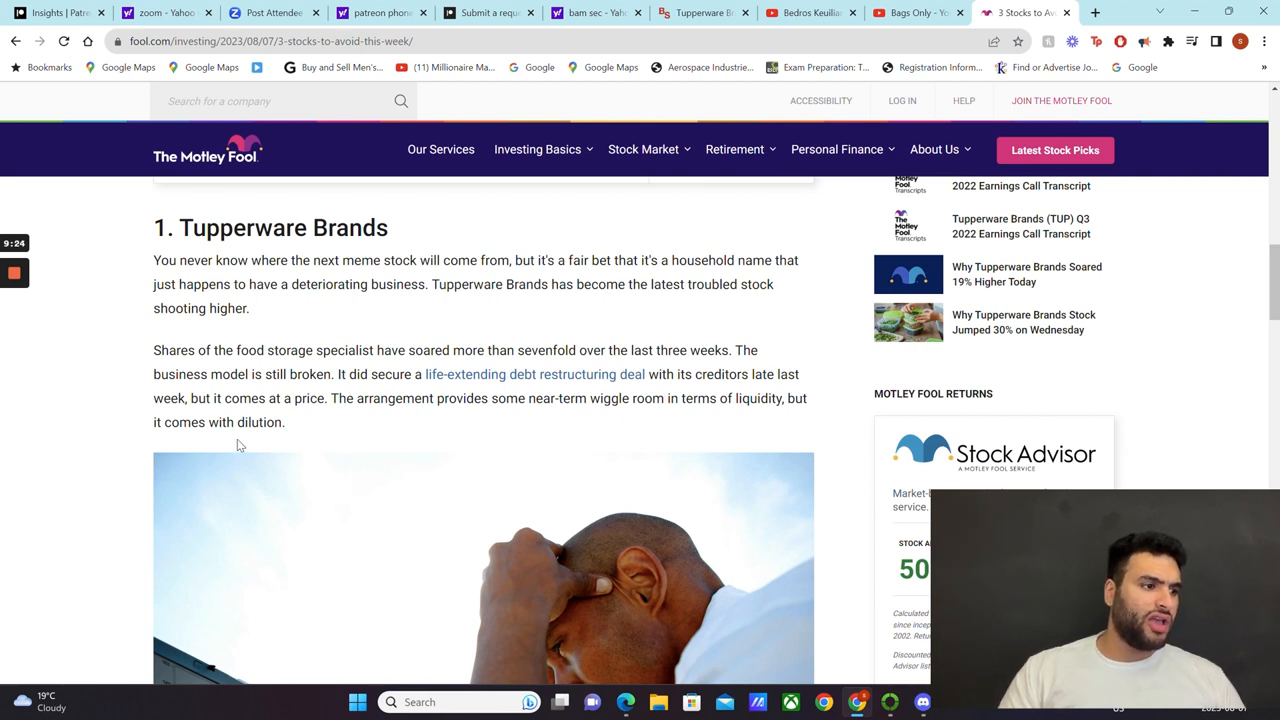
triple_click(270, 422)
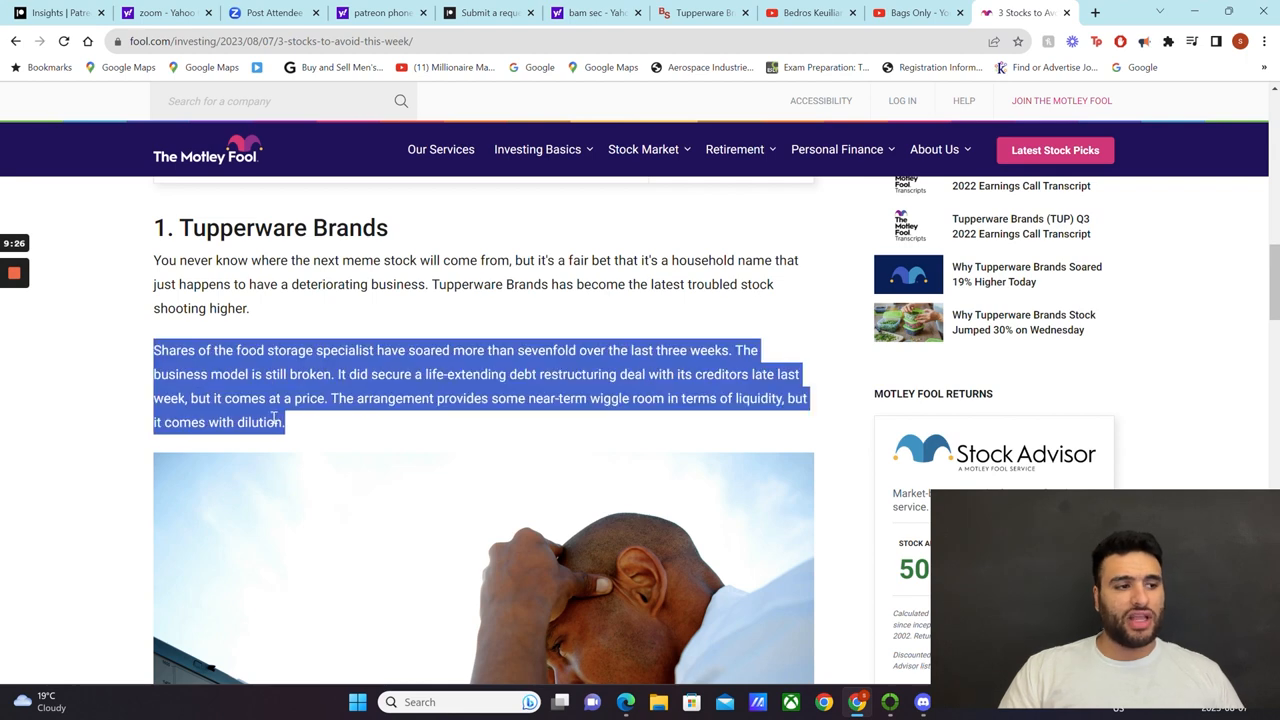
click(272, 418)
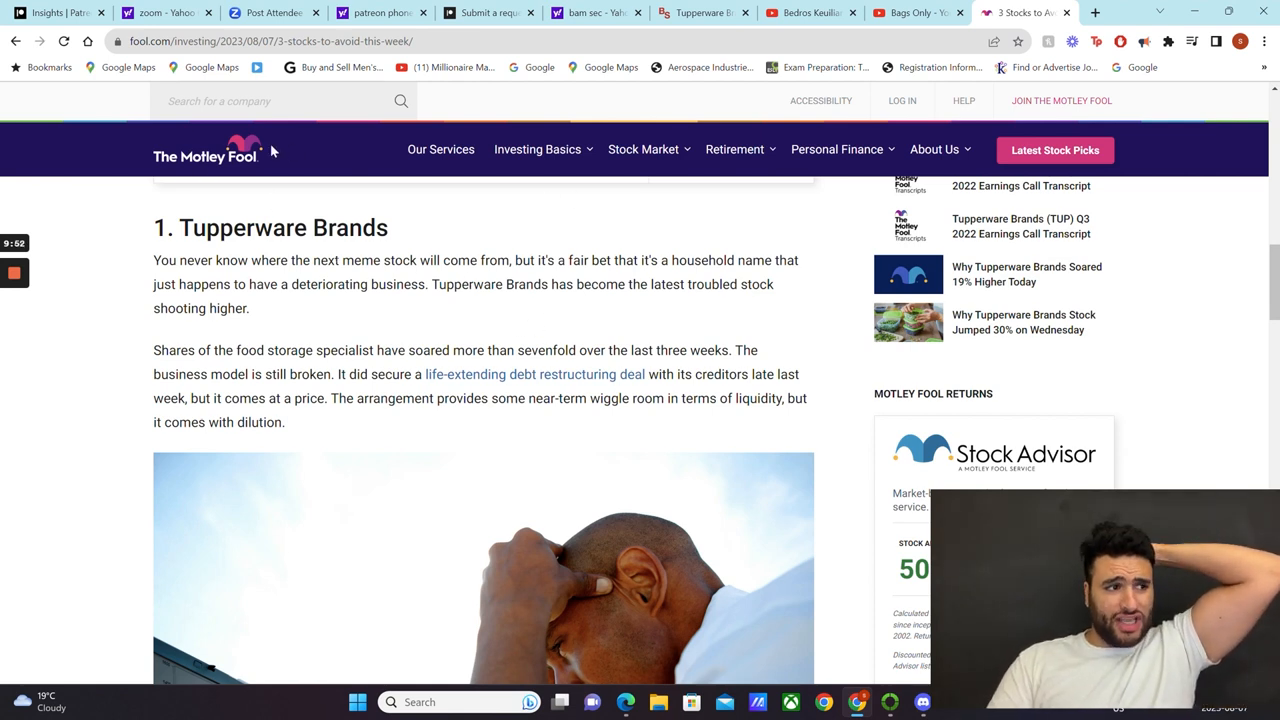
Step: Go back to the Google News results for tup stock and move to their second page
click(15, 41)
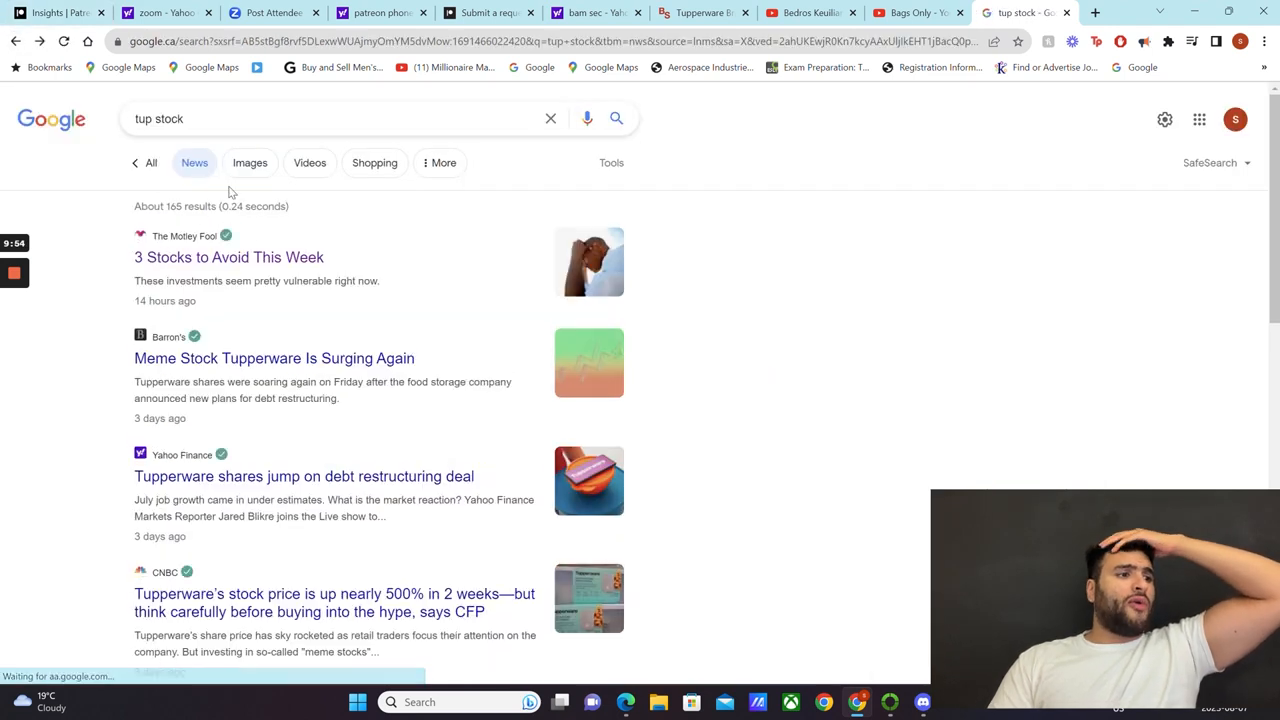
scroll(200, 300, down, 3)
scroll(258, 235, down, 3)
scroll(258, 235, down, 3)
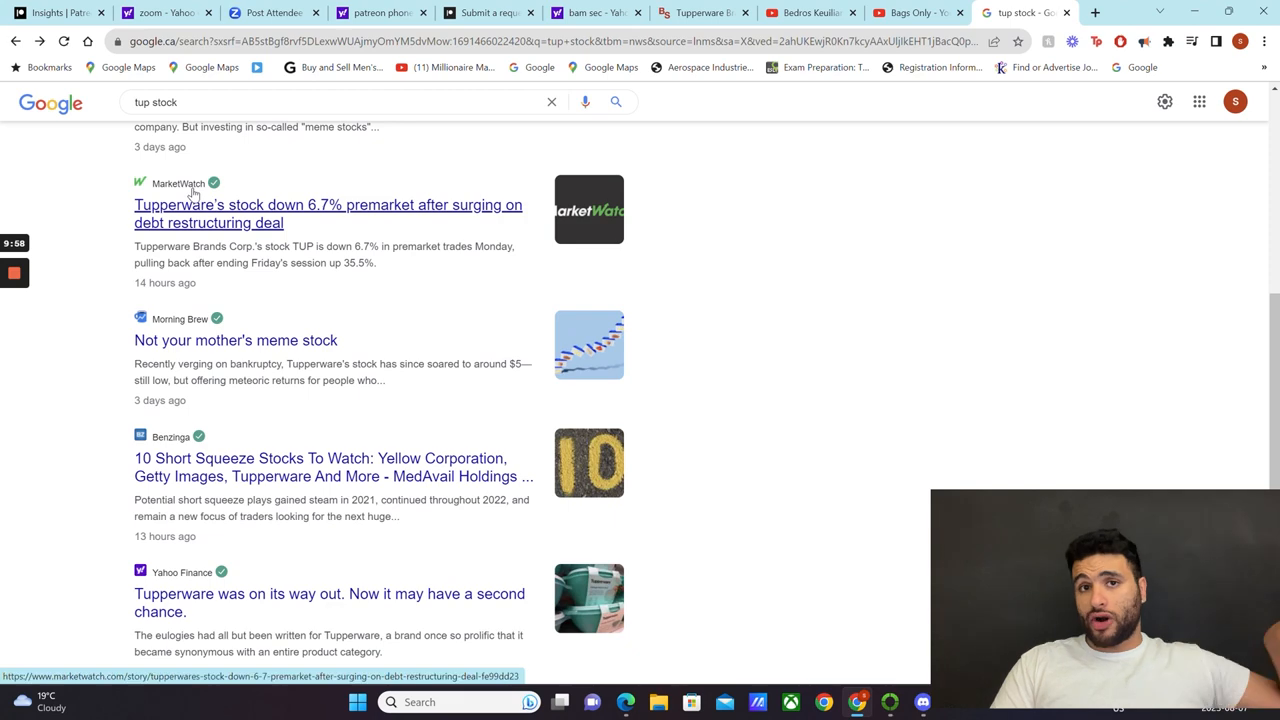
scroll(185, 205, down, 3)
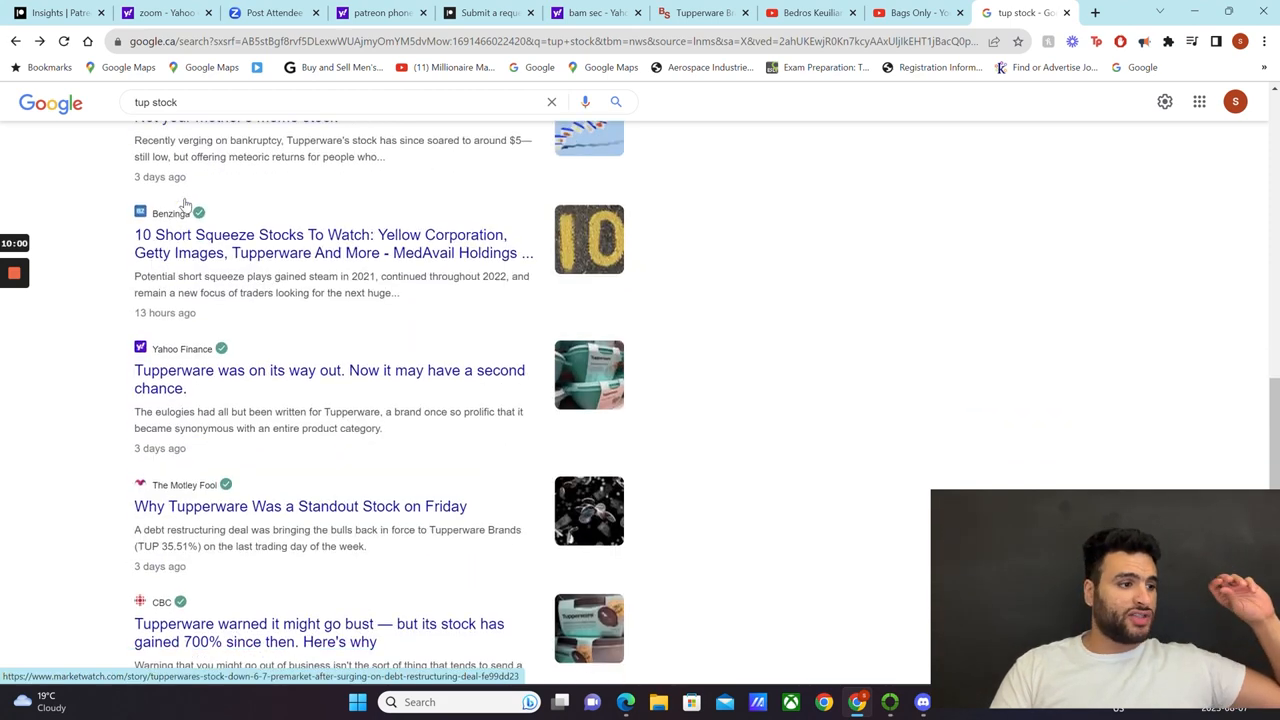
scroll(185, 205, down, 1)
scroll(185, 205, up, 3)
scroll(185, 205, down, 3)
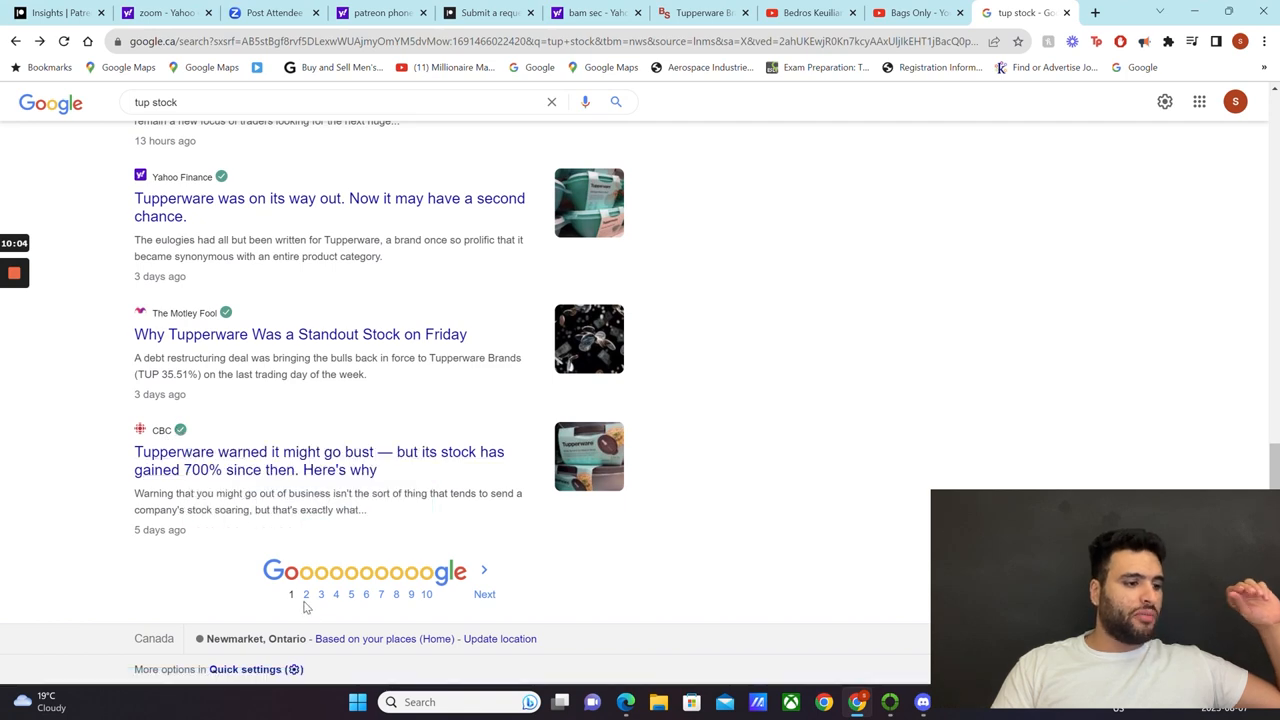
click(306, 594)
scroll(185, 400, down, 2)
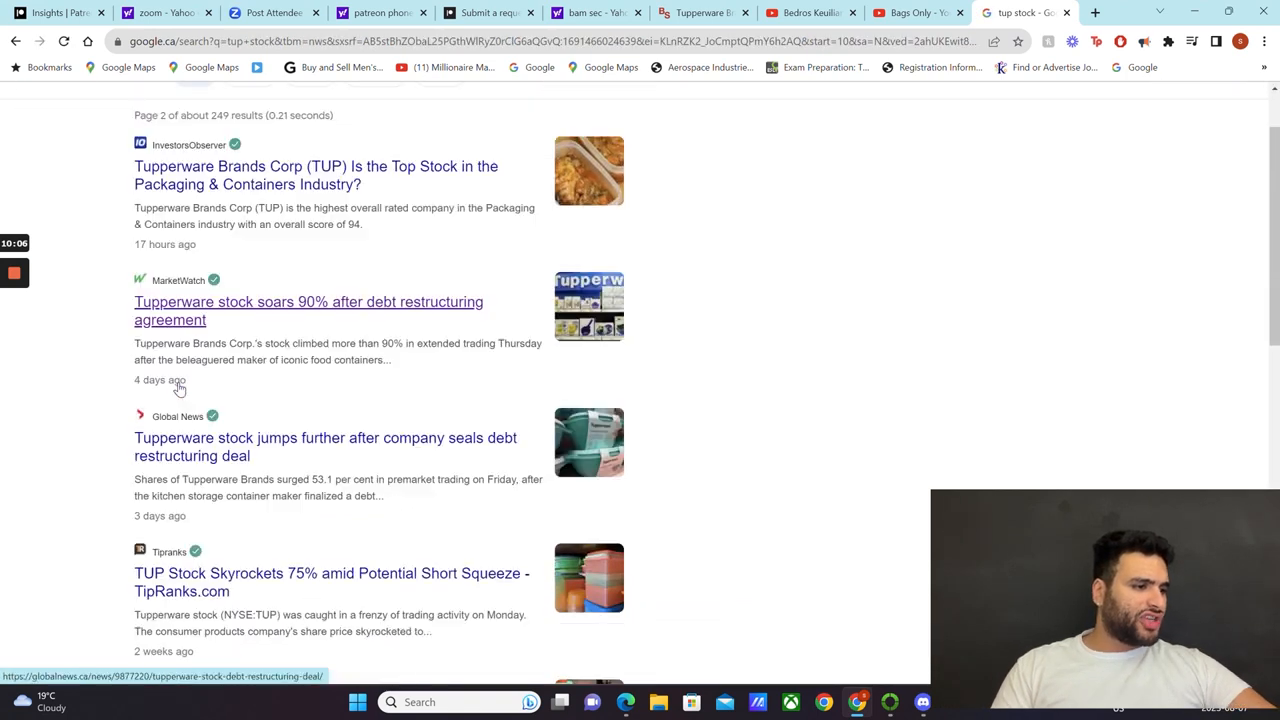
scroll(185, 400, down, 3)
scroll(185, 400, down, 1)
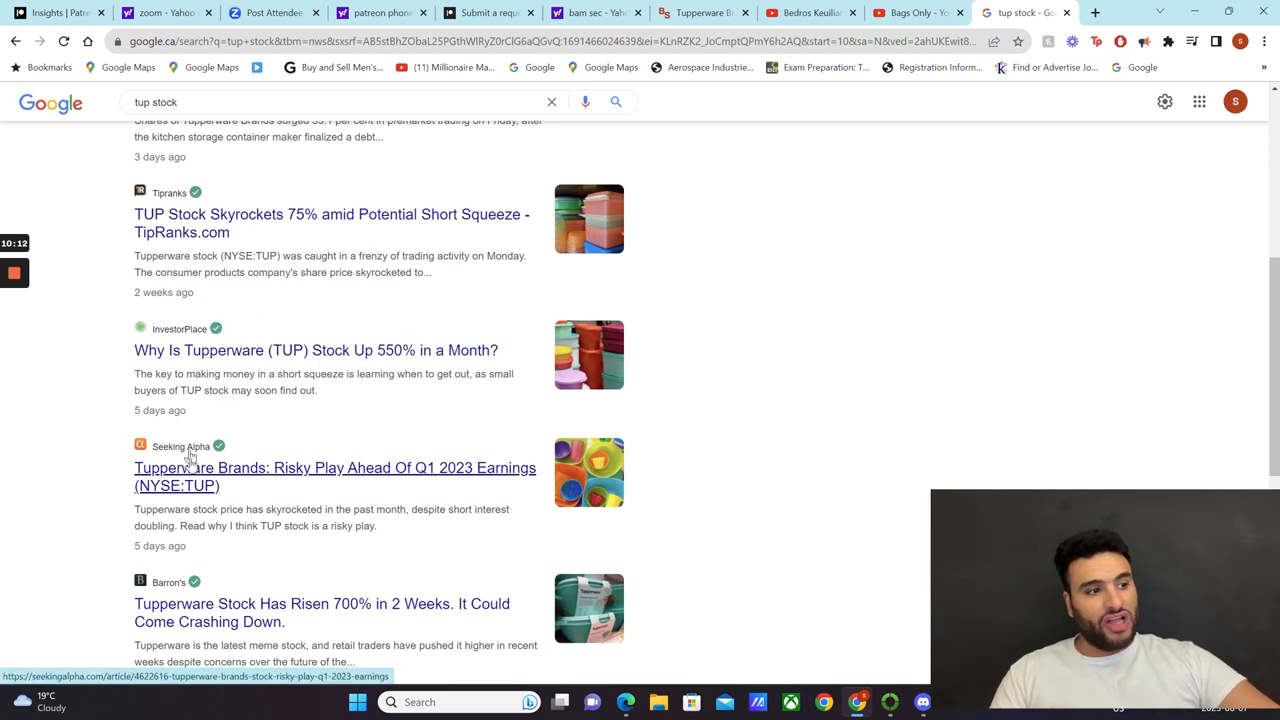
scroll(195, 458, down, 2)
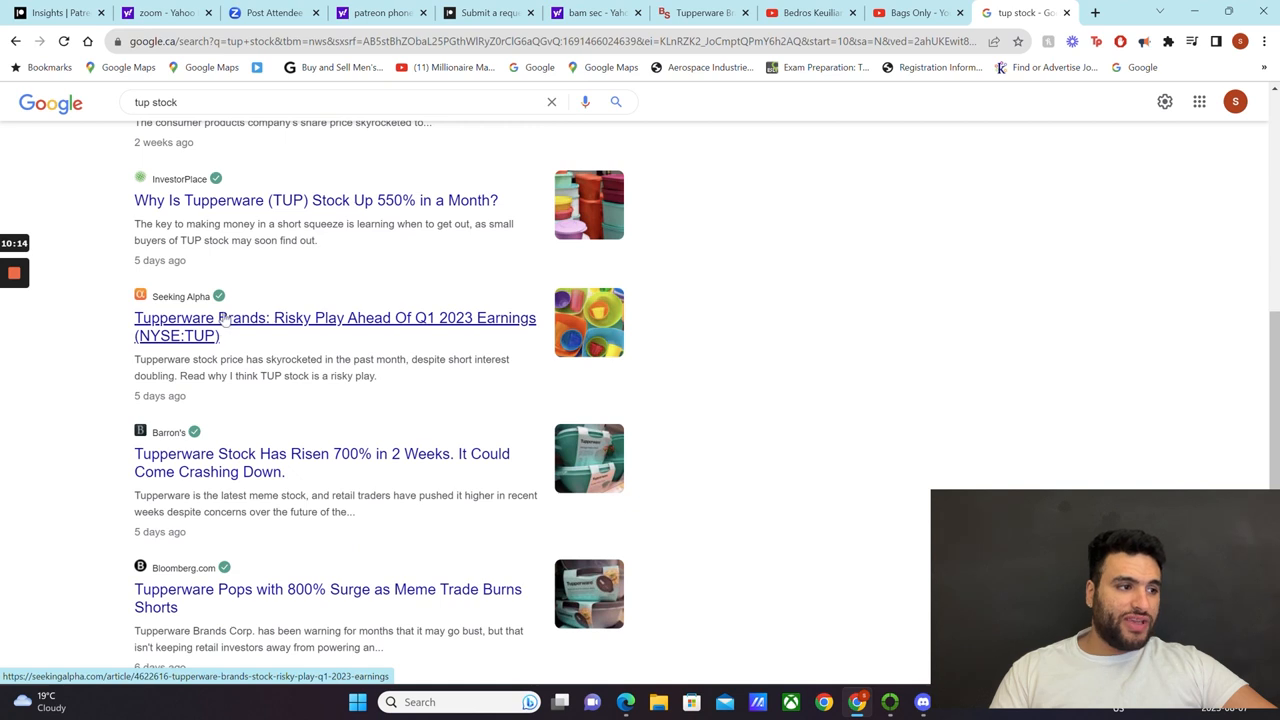